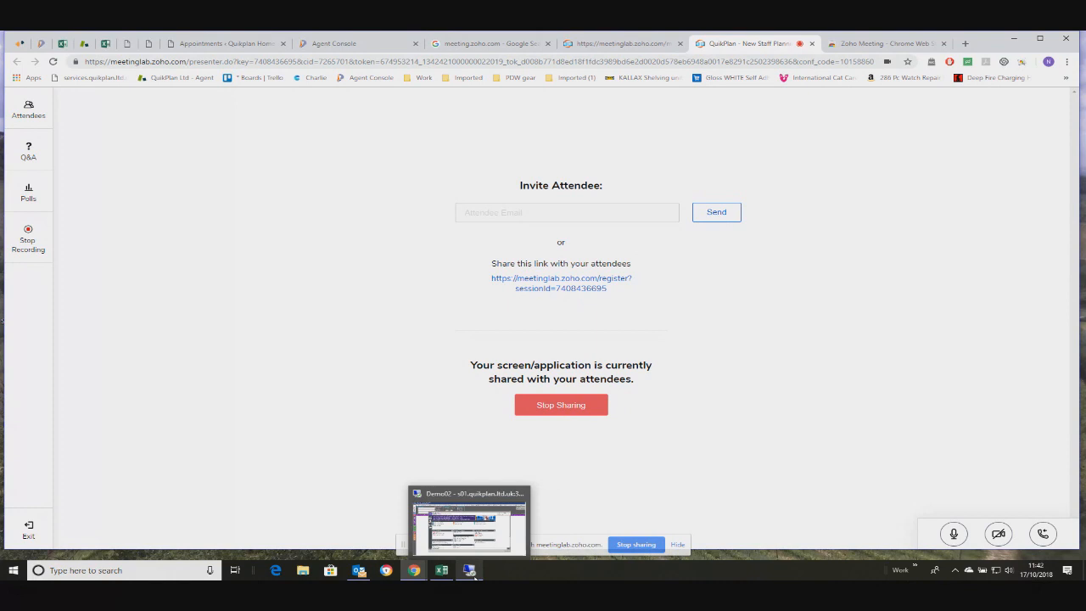
Switch to the Demo02 remote desktop, dismiss the Information Centre and open the Template Planner in the Staff planner section.
{"action": "left_click", "coordinate": [470, 571]}
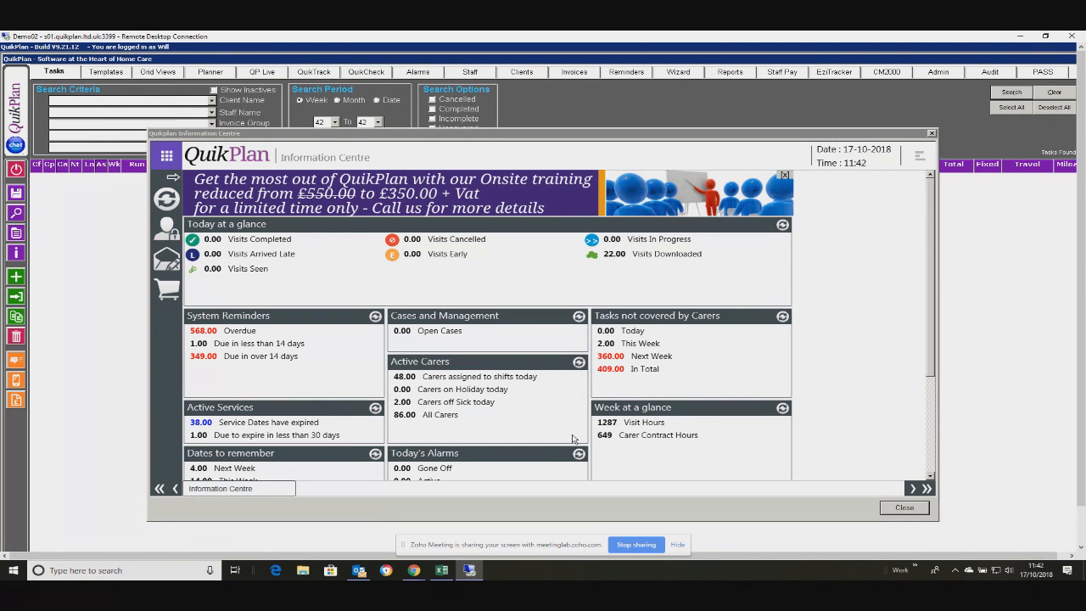
{"action": "left_click", "coordinate": [905, 507]}
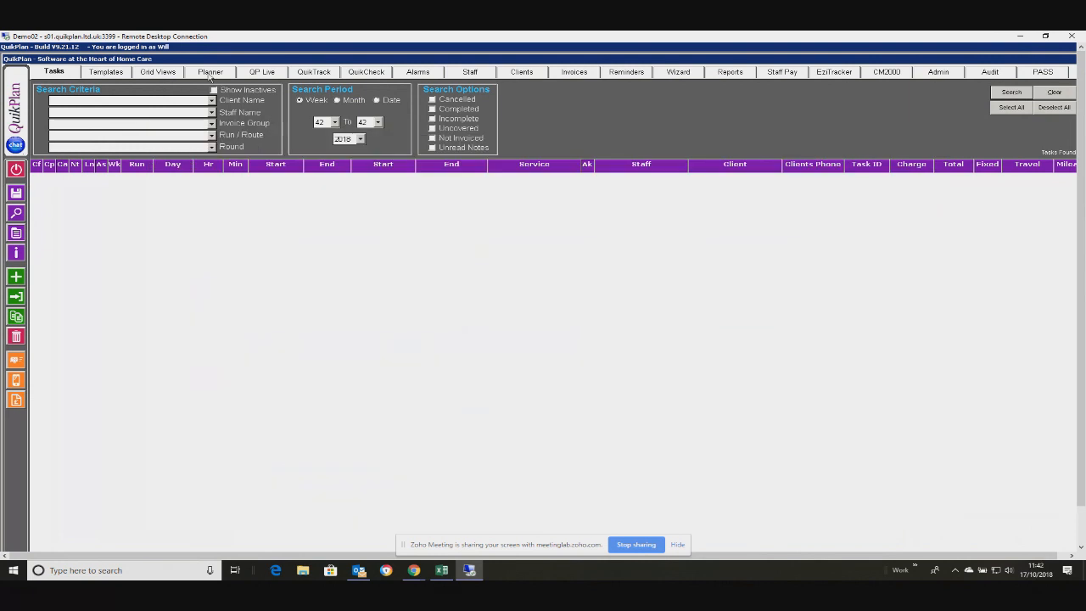
{"action": "left_click", "coordinate": [209, 72]}
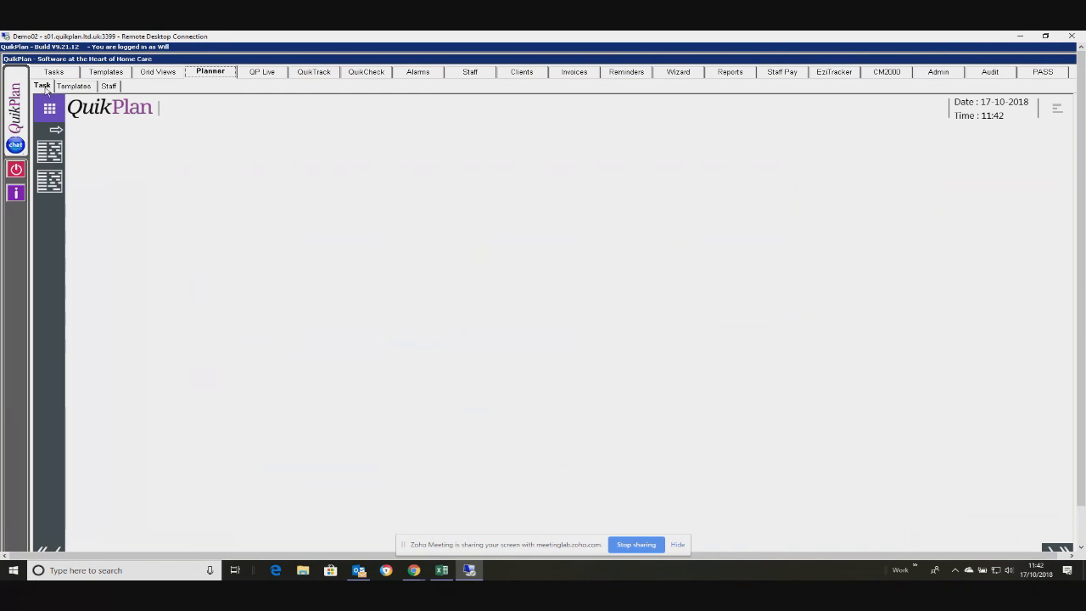
{"action": "left_click", "coordinate": [116, 88]}
{"action": "left_click", "coordinate": [58, 132]}
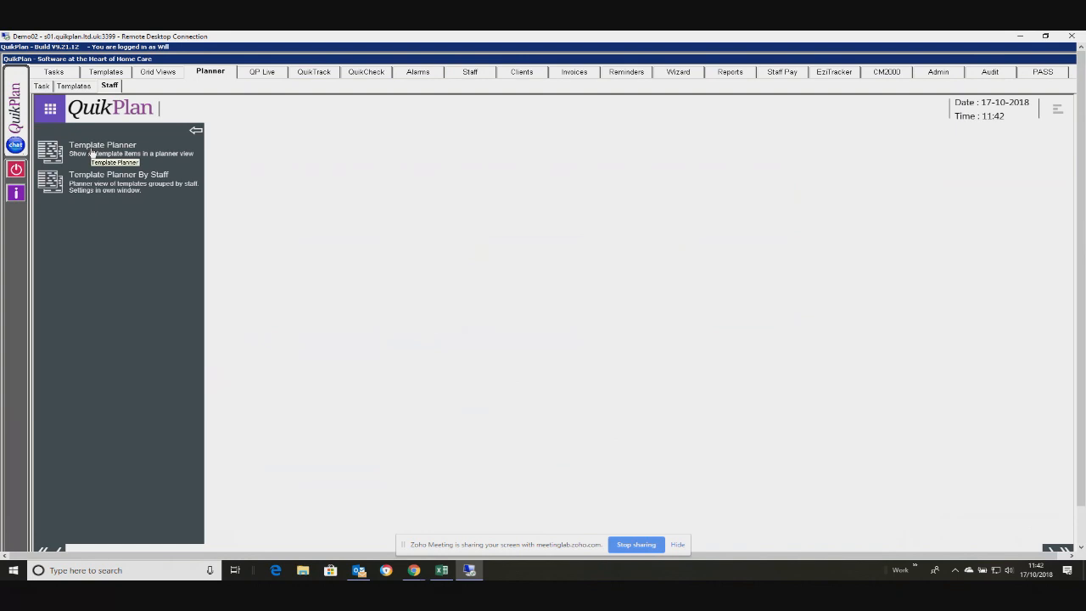
{"action": "left_click", "coordinate": [91, 153]}
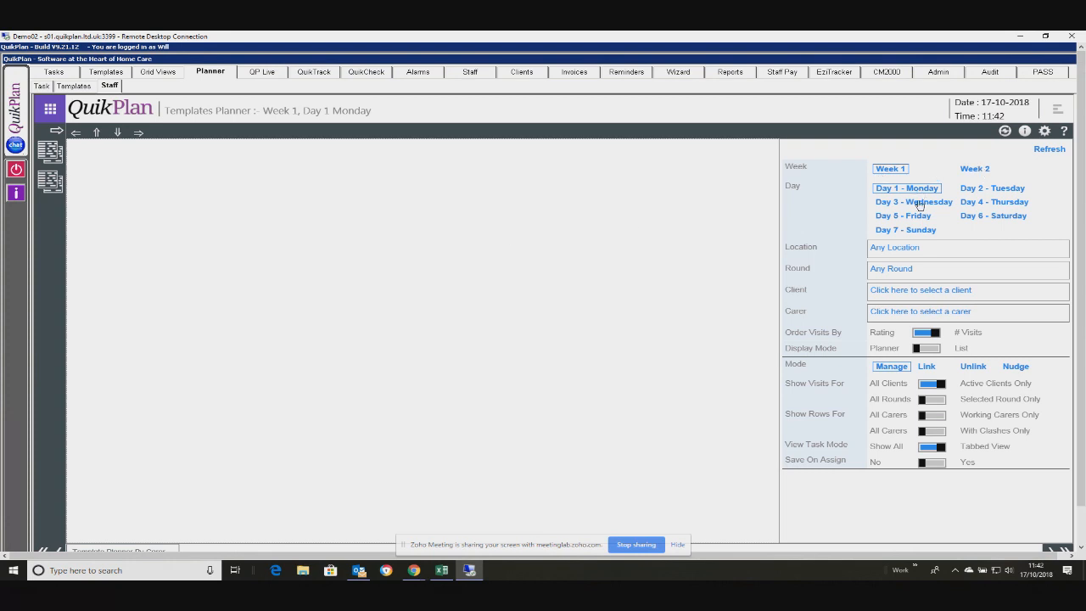
Load the template planner for Week 1, Day 3 - Wednesday with the fourth entry in the staff list as carer.
{"action": "left_click", "coordinate": [917, 203]}
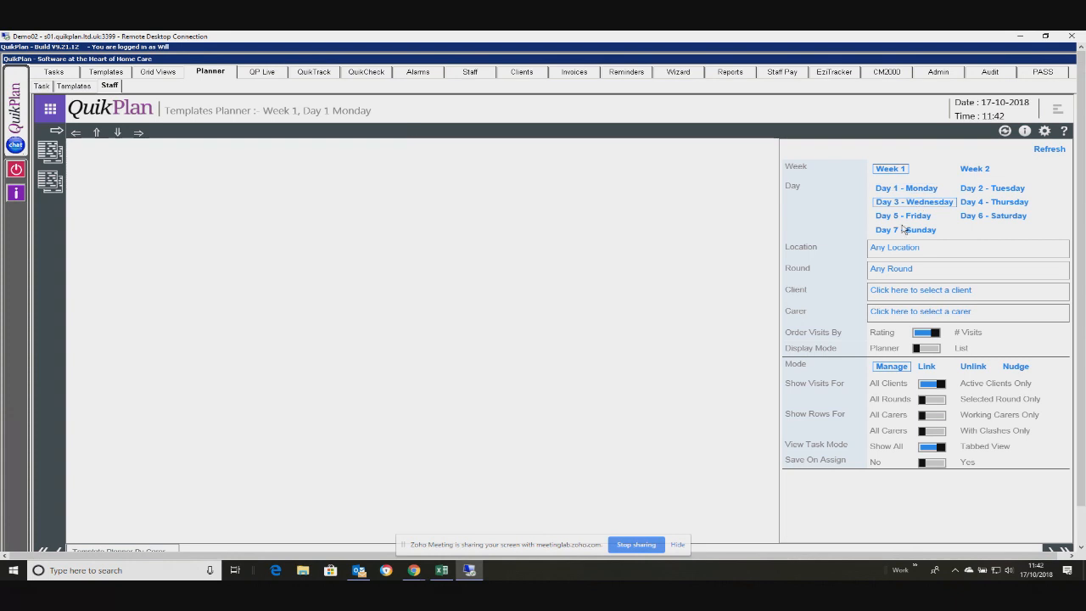
{"action": "left_click", "coordinate": [910, 312]}
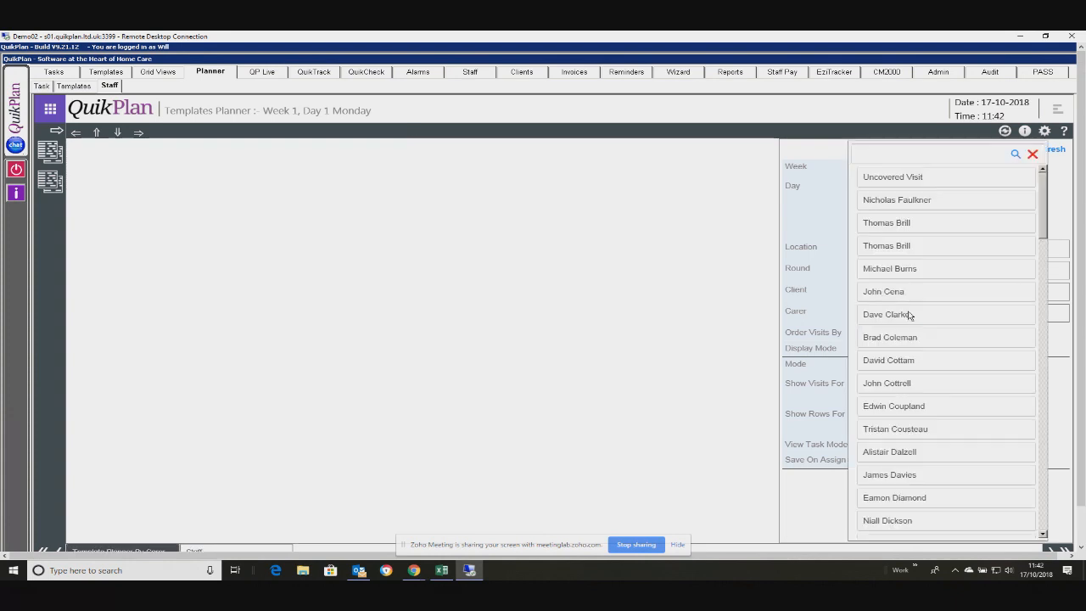
{"action": "left_click", "coordinate": [903, 246]}
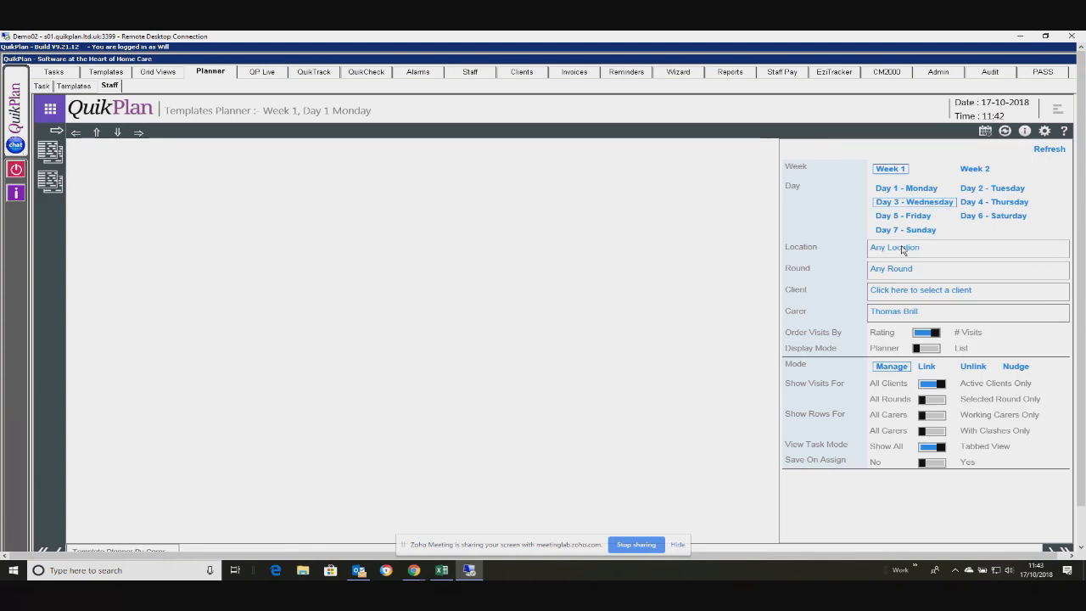
{"action": "left_click", "coordinate": [1050, 149]}
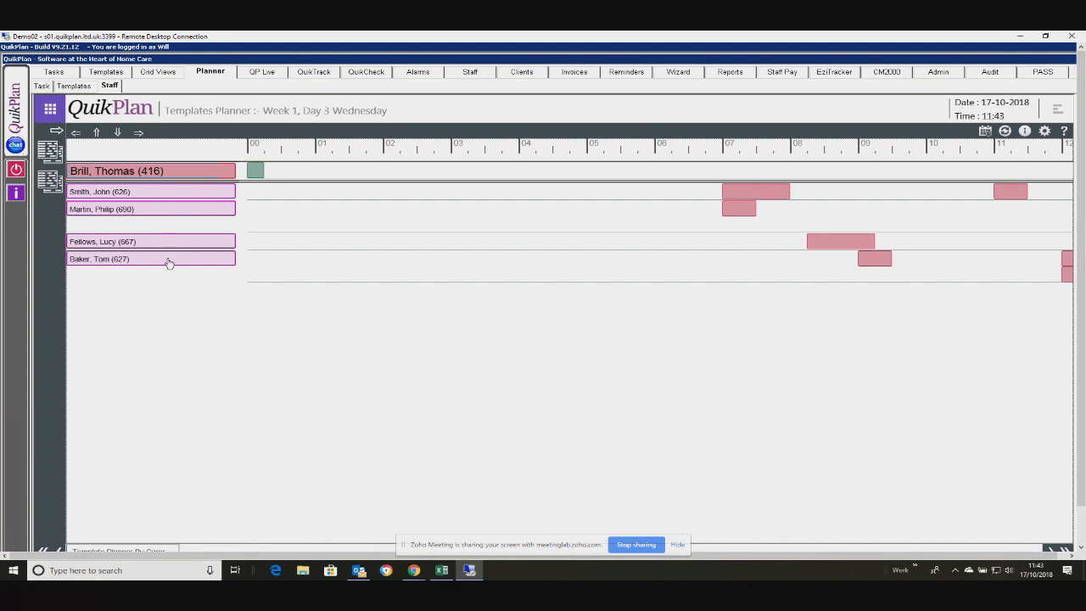
{"action": "left_click", "coordinate": [676, 545]}
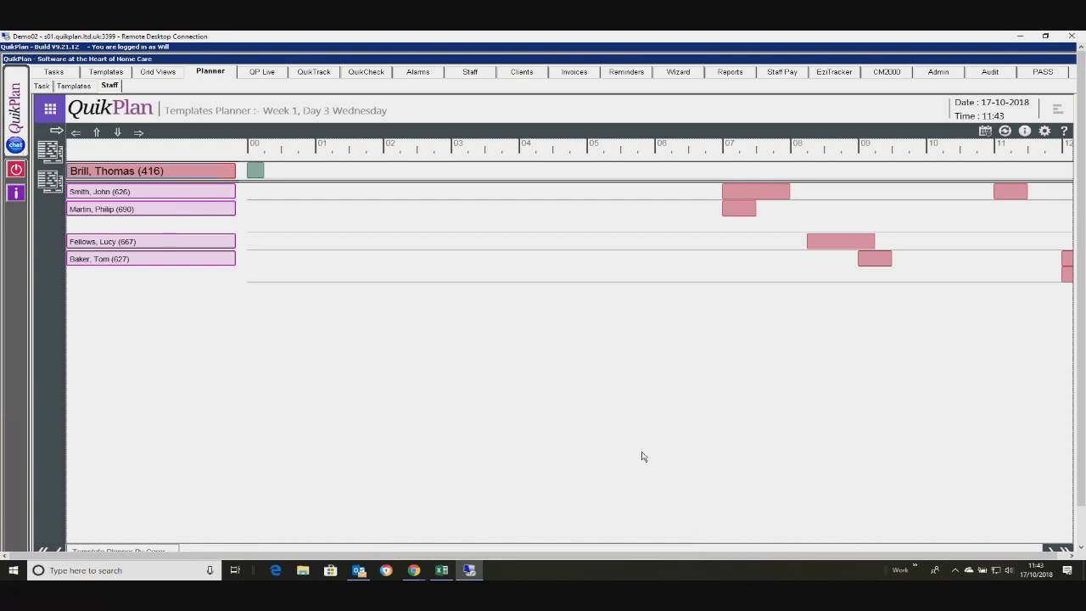
Starting from the carer's start-of-day block, assign the uncovered 07:00–08:00 visit to the carer and save it.
{"action": "double_click", "coordinate": [256, 173]}
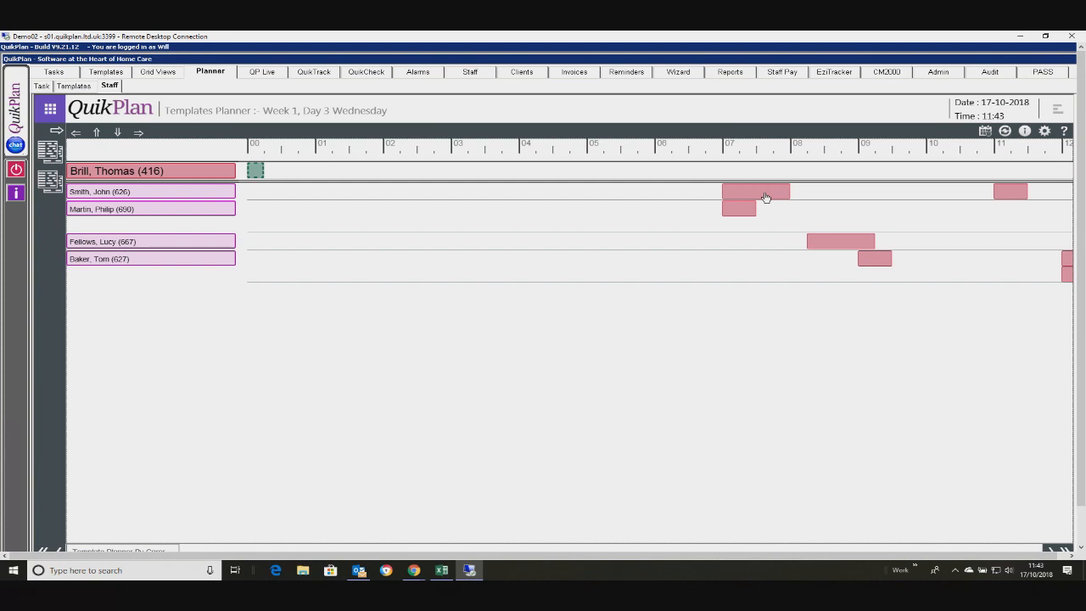
{"action": "left_click_drag", "start_coordinate": [765, 194], "coordinate": [765, 169]}
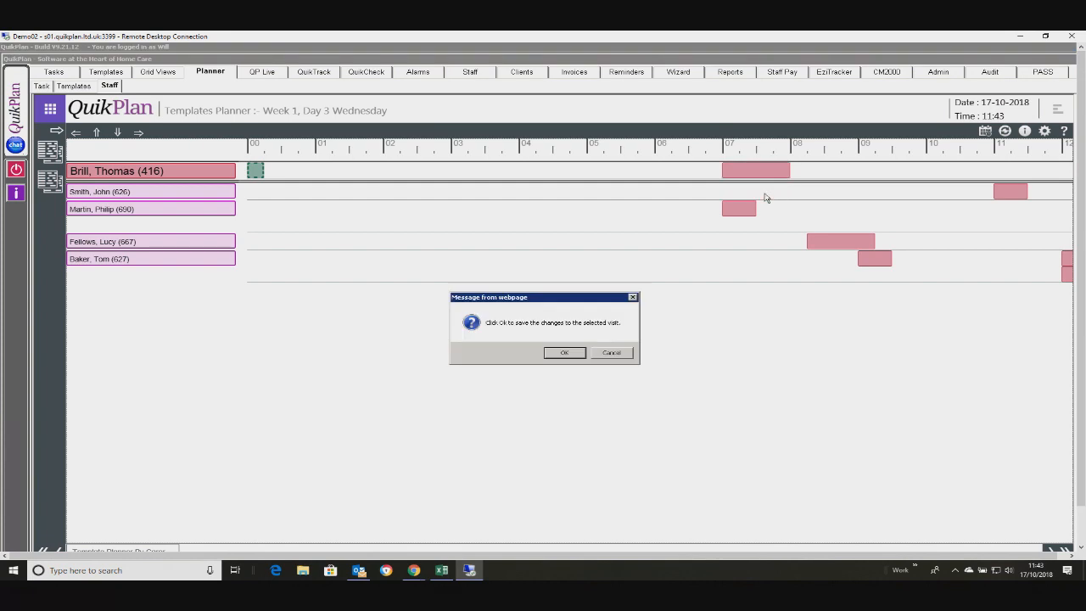
{"action": "left_click", "coordinate": [564, 353]}
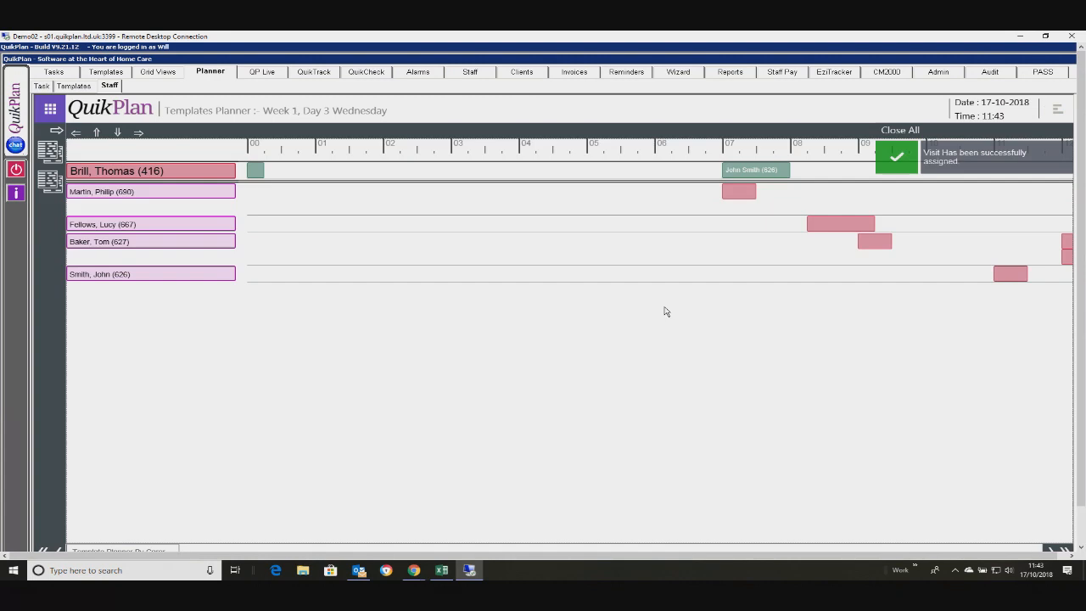
Based on the carer's 07:00 visit, assign the uncovered 08:15–09:15 visit and save it.
{"action": "scroll", "coordinate": [666, 310], "scroll_direction": "down", "scroll_amount": 3}
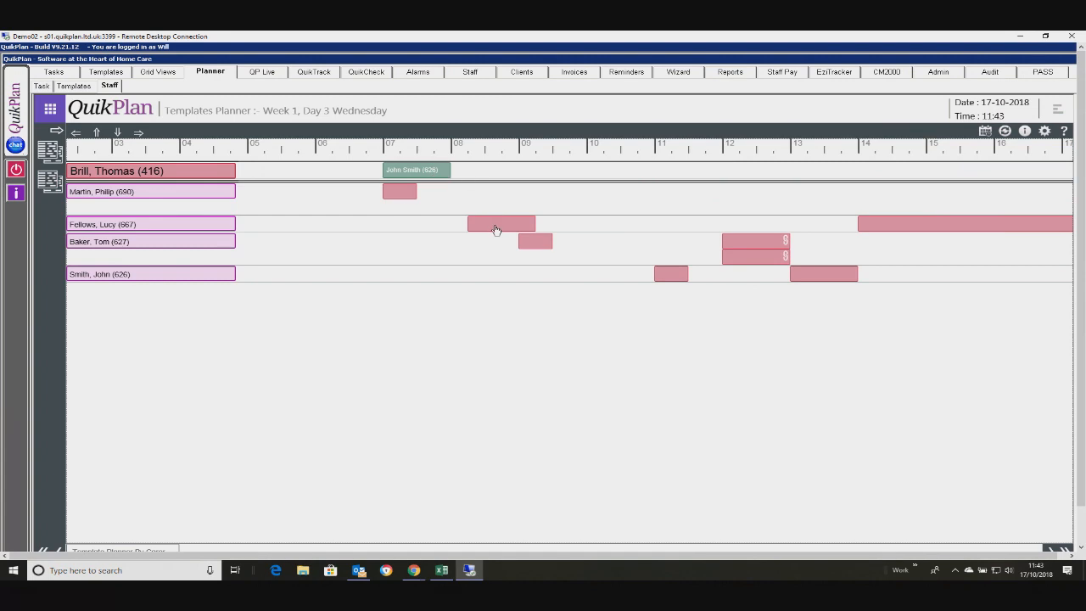
{"action": "double_click", "coordinate": [427, 173]}
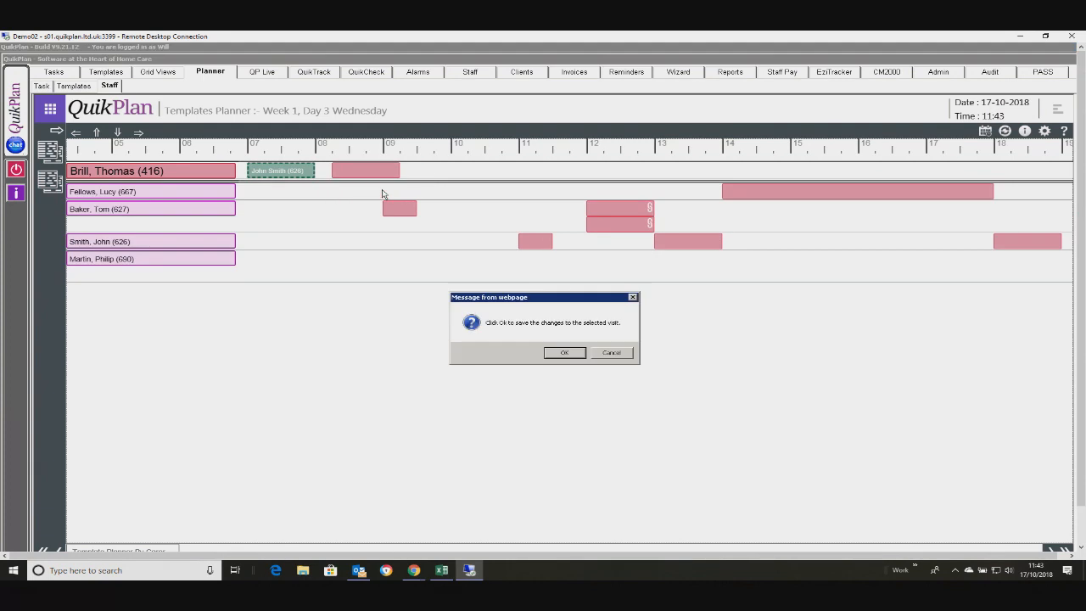
{"action": "left_click", "coordinate": [562, 353]}
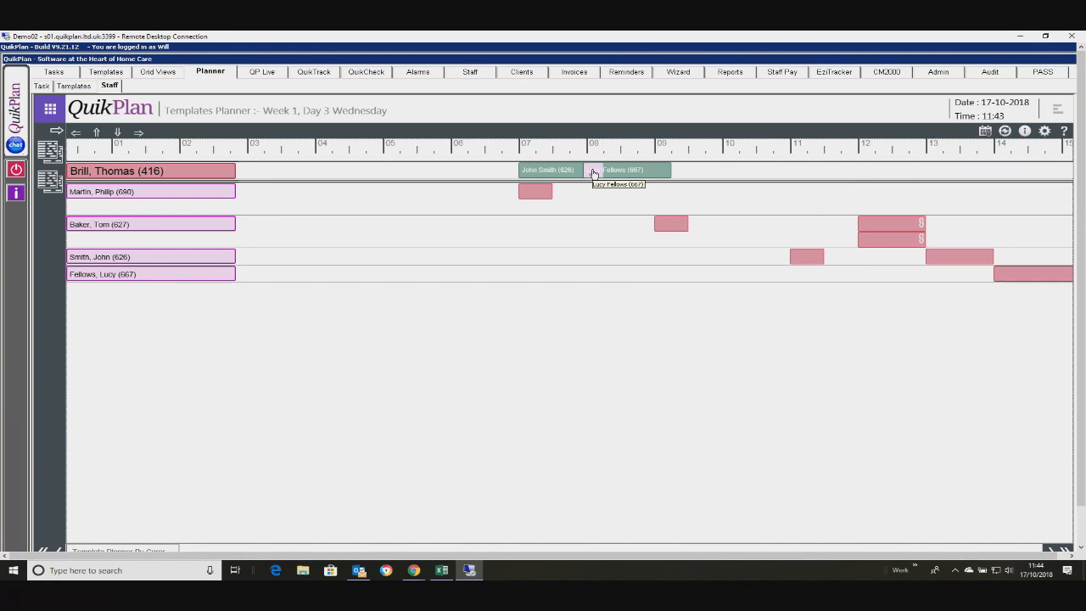
Based on the carer's 08:15 visit, assign one of the linked 12:00–13:00 visits and save it.
{"action": "left_click", "coordinate": [658, 176]}
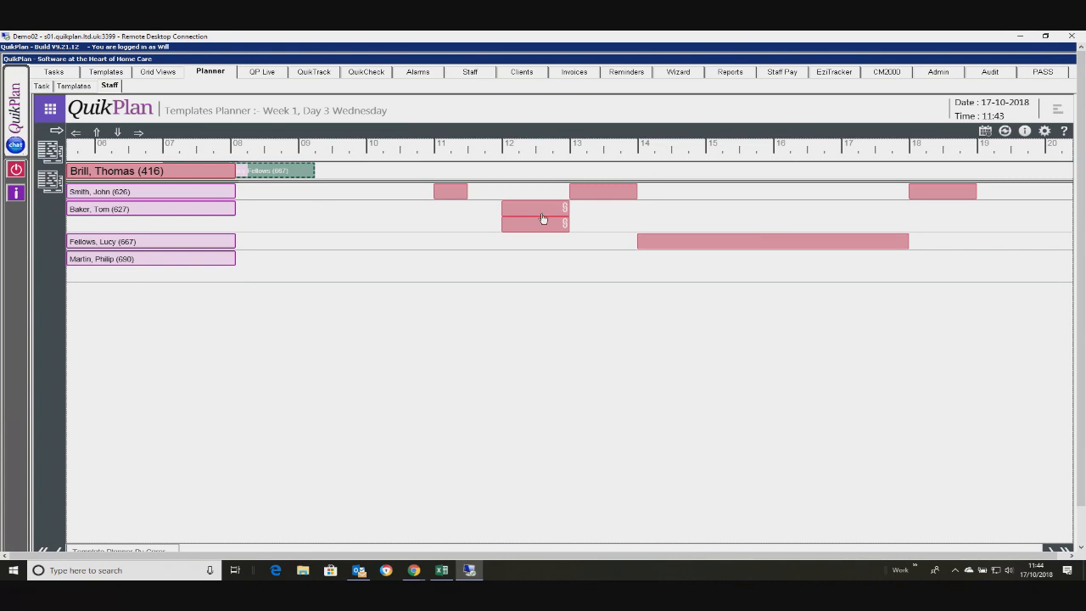
{"action": "left_click", "coordinate": [543, 219]}
{"action": "left_click", "coordinate": [549, 350]}
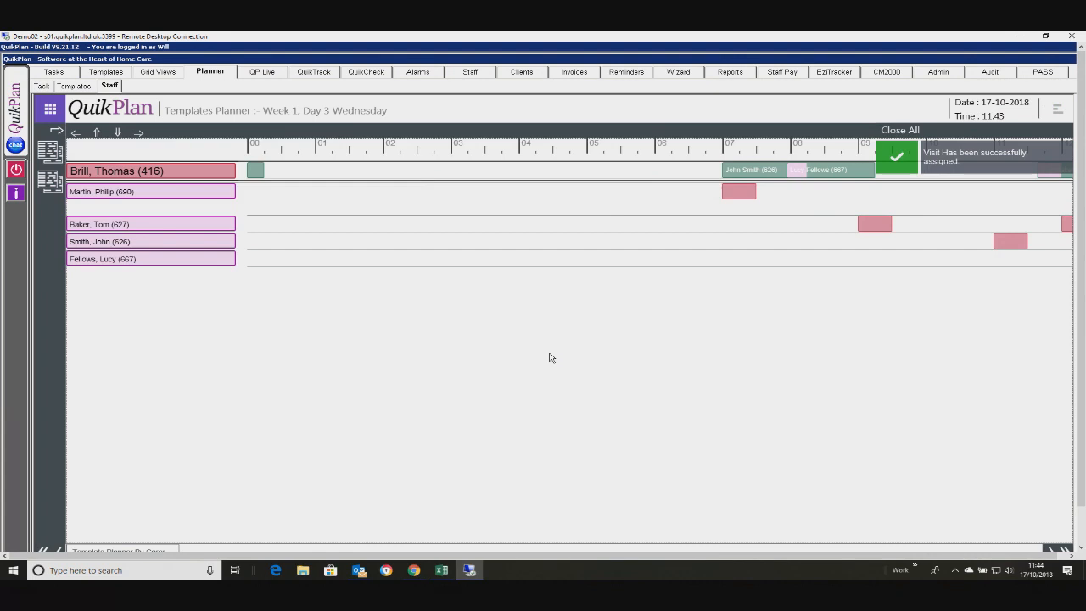
Based on the carer's 12:00 visit, assign the uncovered 13:00–14:00 visit and save it.
{"action": "scroll", "coordinate": [580, 287], "scroll_direction": "down", "scroll_amount": 3}
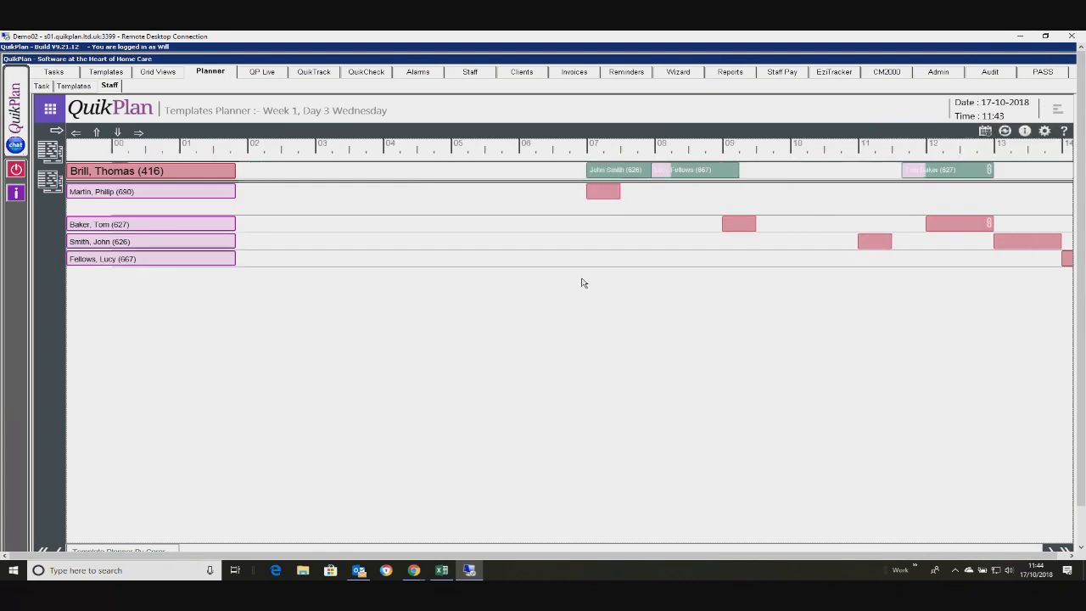
{"action": "double_click", "coordinate": [698, 173]}
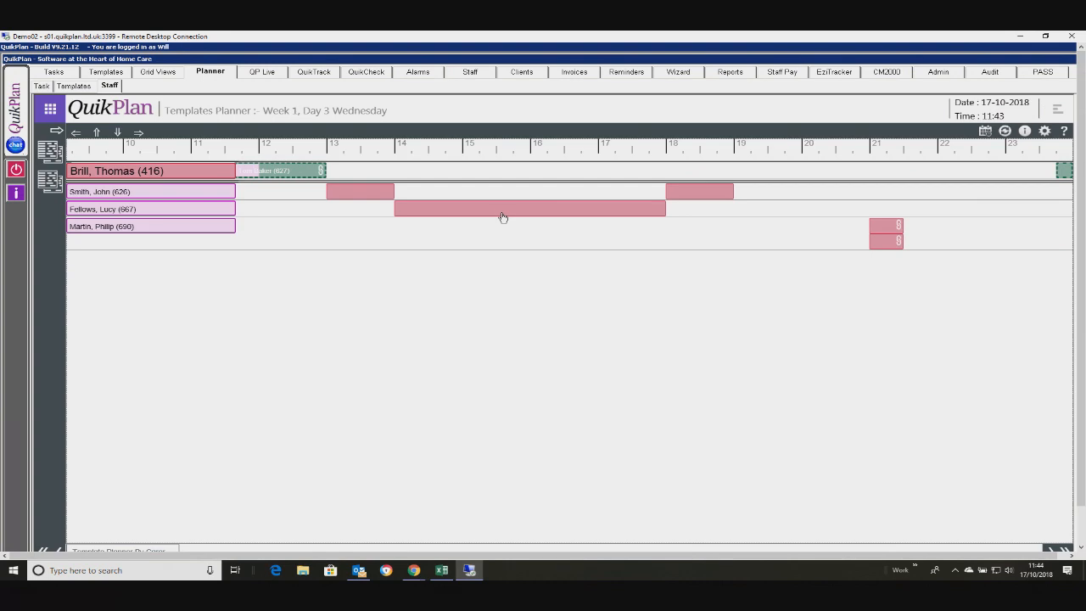
{"action": "left_click", "coordinate": [370, 192]}
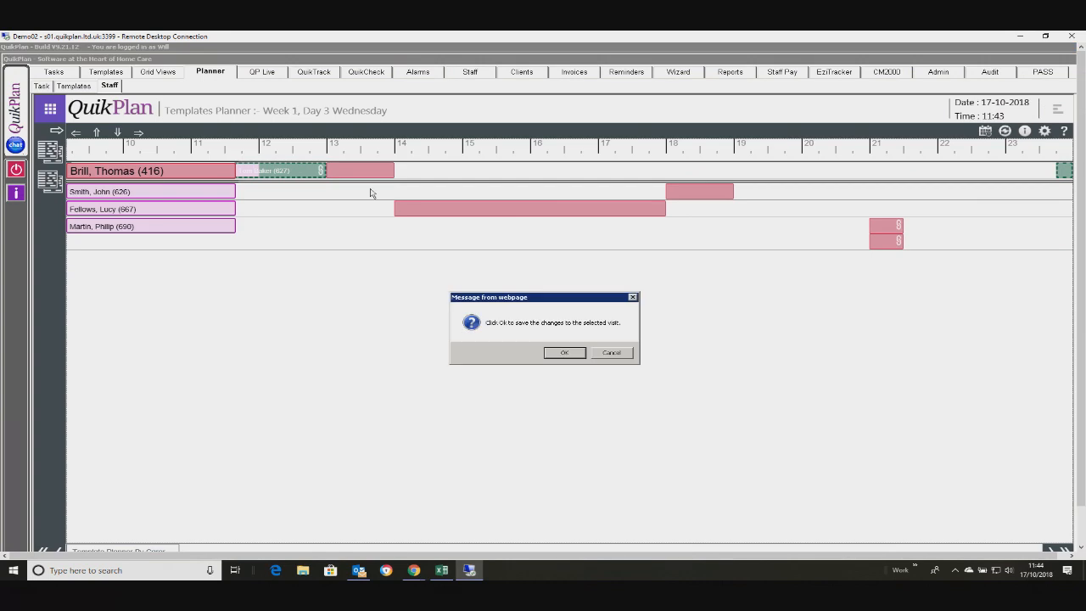
{"action": "left_click", "coordinate": [565, 353]}
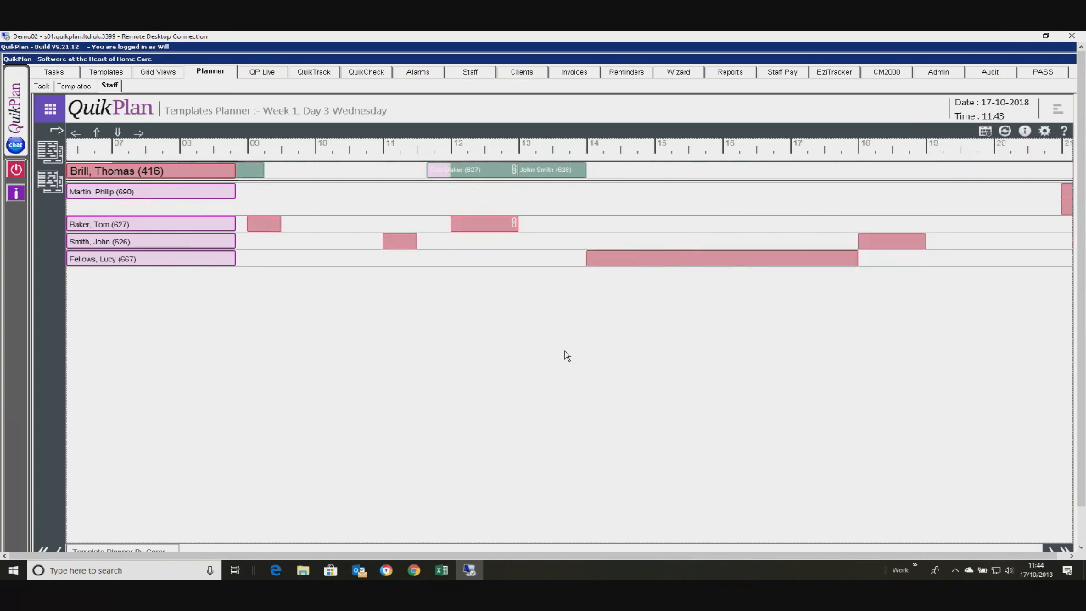
Based on the carer's 13:00 visit, assign the uncovered 18:00–19:00 visit and save it.
{"action": "double_click", "coordinate": [563, 178]}
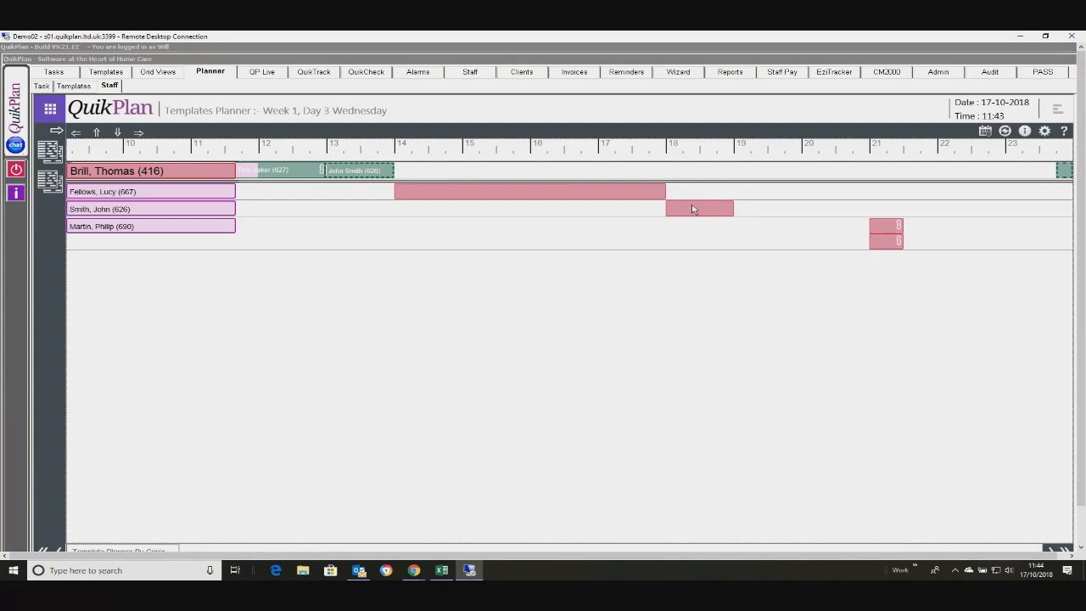
{"action": "left_click_drag", "start_coordinate": [694, 208], "coordinate": [694, 170]}
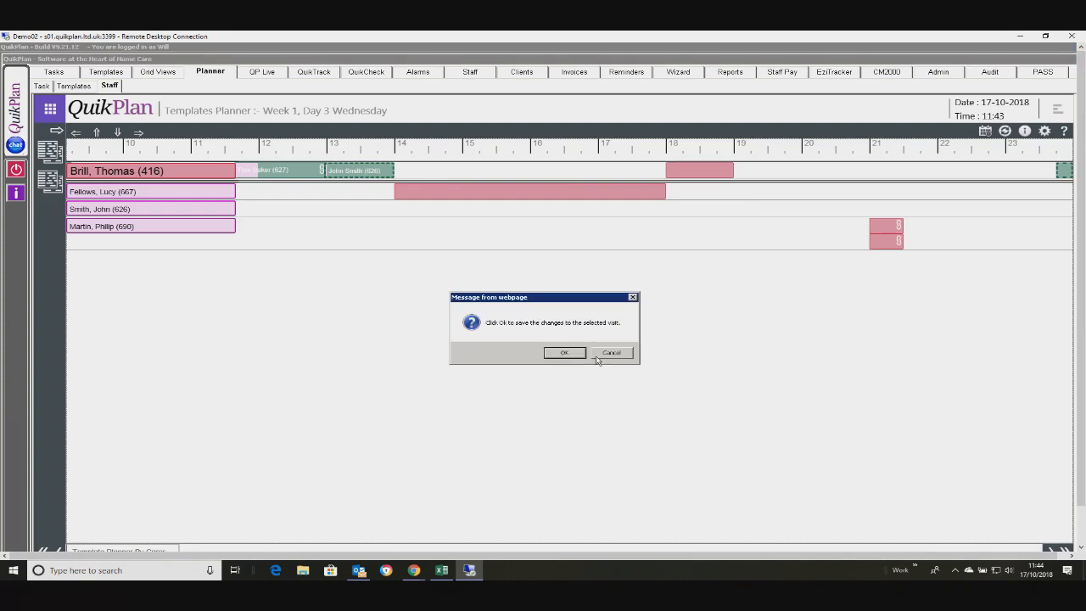
{"action": "left_click", "coordinate": [576, 354]}
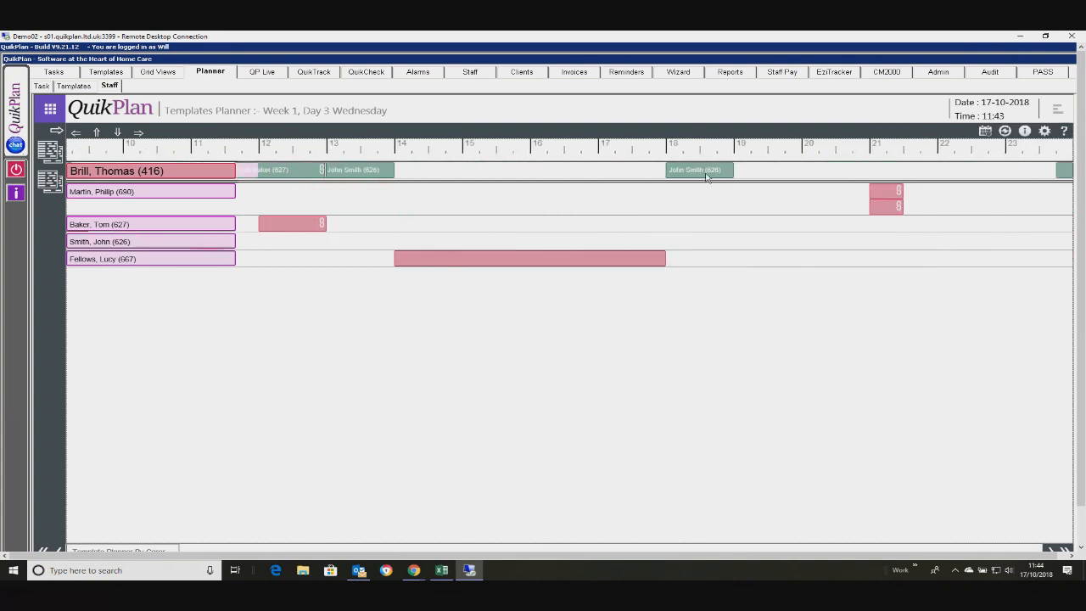
Based on the carer's 18:00 visit, assign one of the linked 21:00–21:30 visits and save it.
{"action": "left_click", "coordinate": [706, 175]}
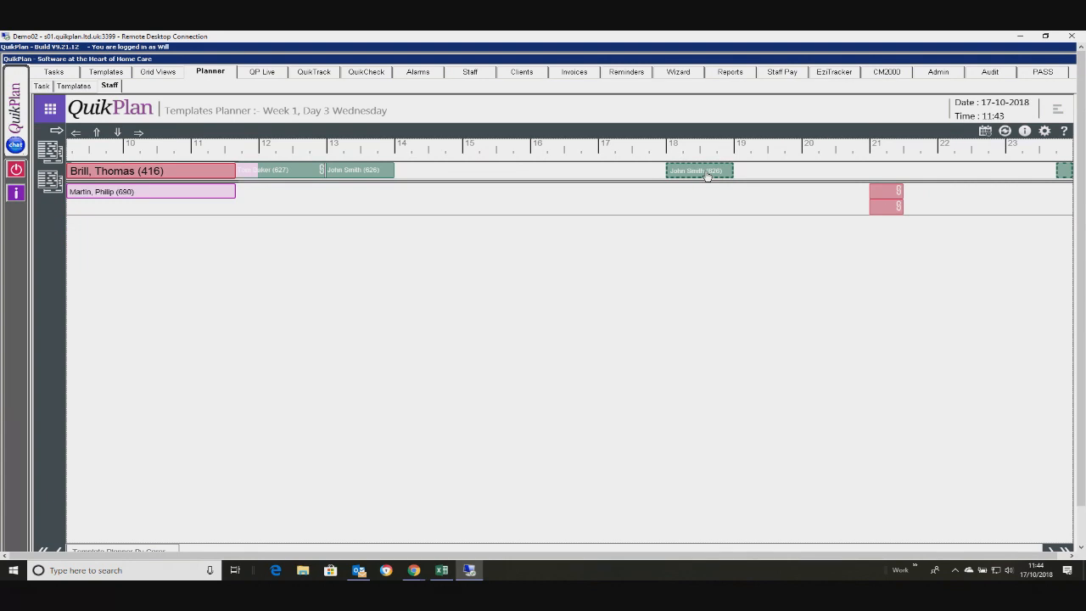
{"action": "left_click_drag", "start_coordinate": [886, 195], "coordinate": [886, 170]}
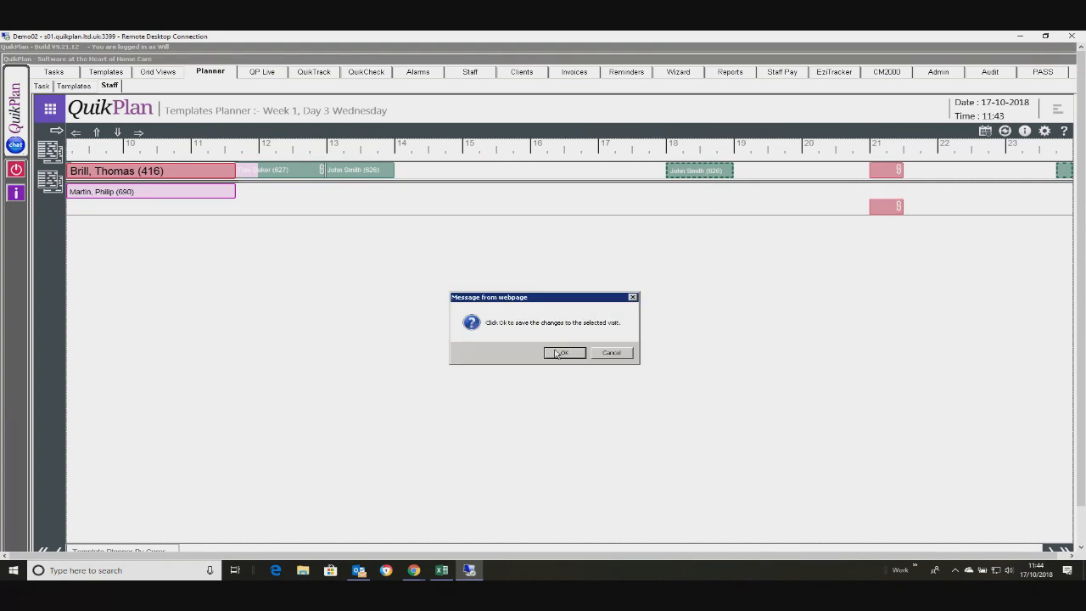
{"action": "left_click", "coordinate": [558, 353]}
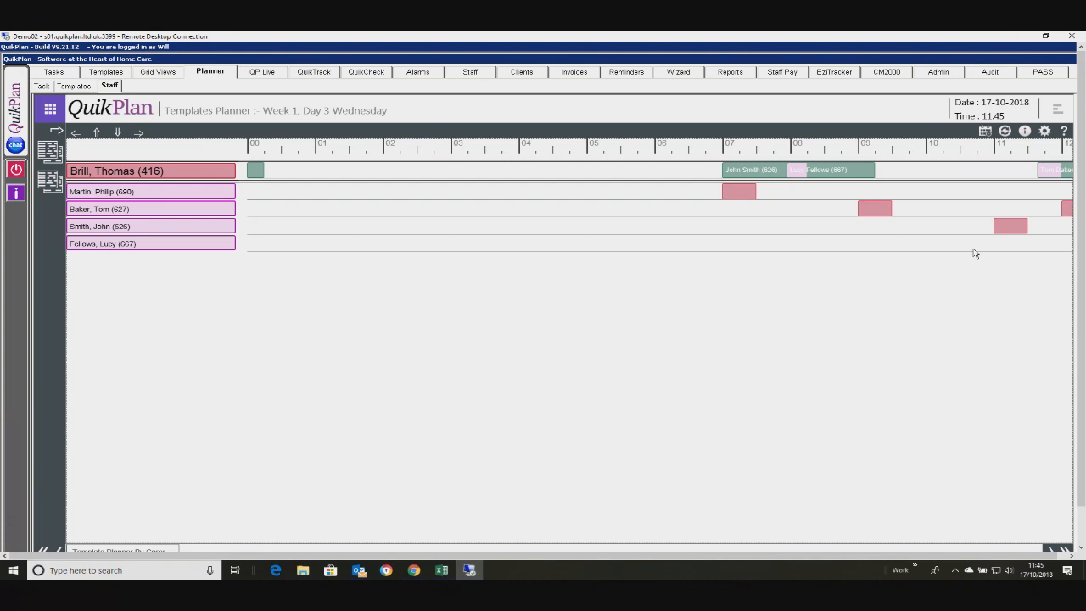
Review the carer's working week and the visit information form, including its alarm settings.
{"action": "left_click", "coordinate": [986, 132]}
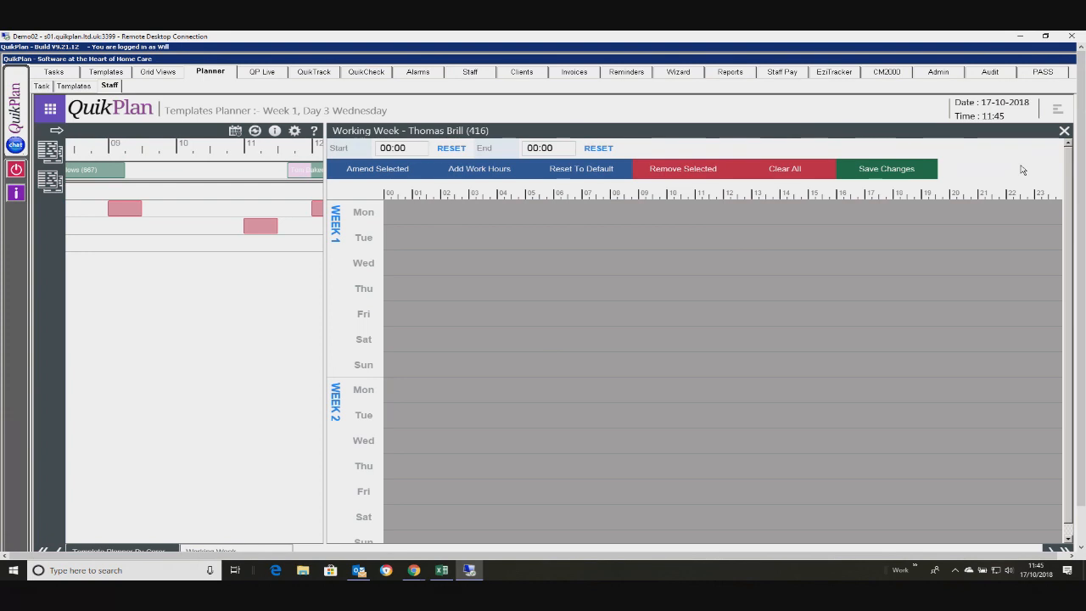
{"action": "left_click", "coordinate": [1063, 131]}
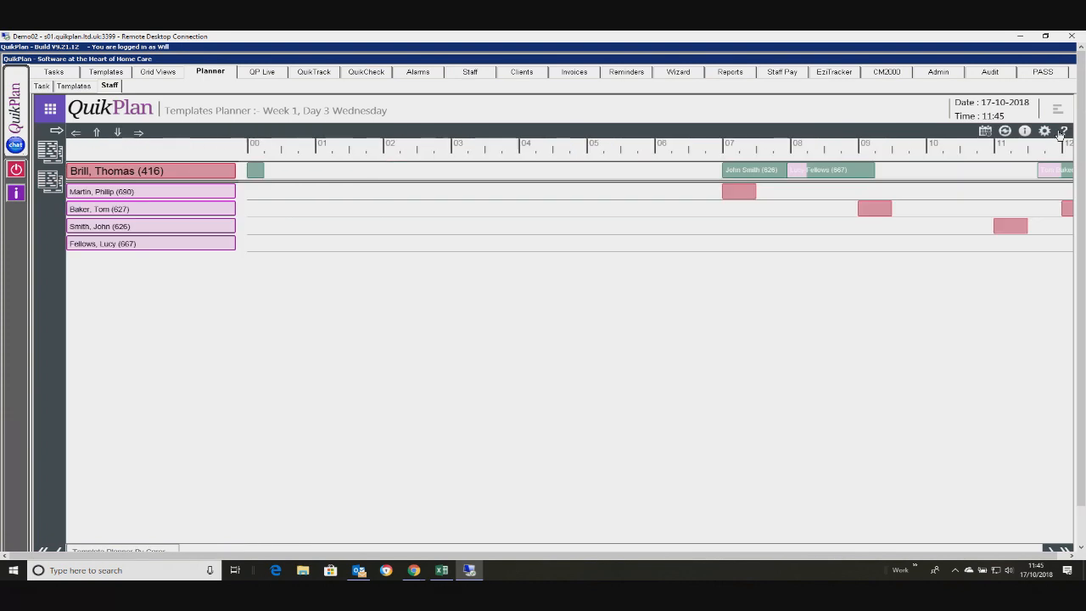
{"action": "left_click", "coordinate": [1005, 132]}
{"action": "left_click", "coordinate": [1026, 131]}
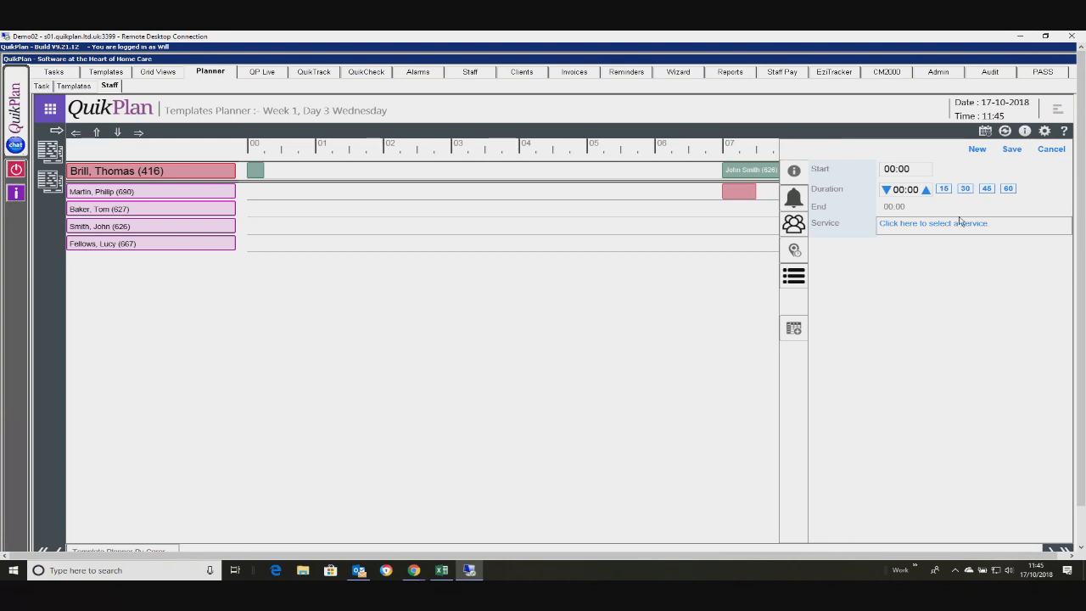
{"action": "left_click", "coordinate": [792, 199]}
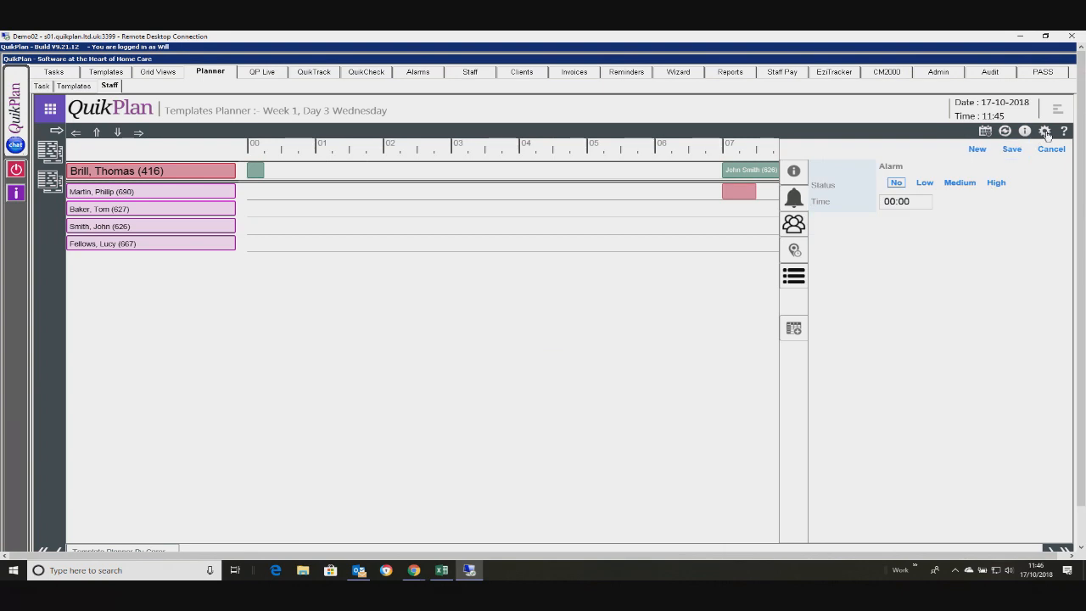
Reload the template planner for Week 1, Day 5 - Friday with the same carer.
{"action": "left_click", "coordinate": [1045, 132]}
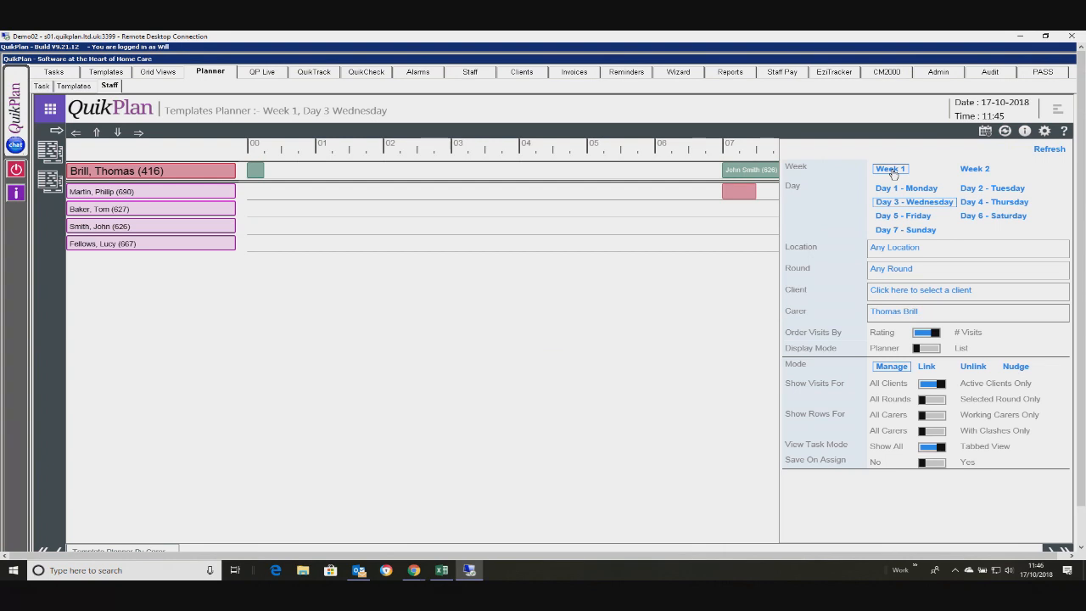
{"action": "left_click", "coordinate": [897, 219]}
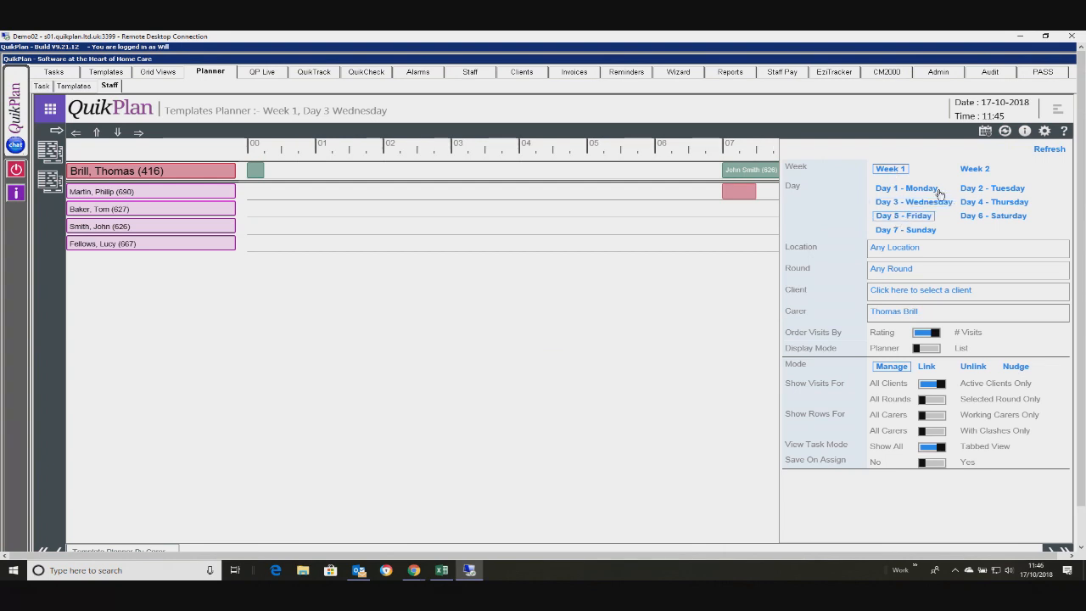
{"action": "left_click", "coordinate": [1049, 149]}
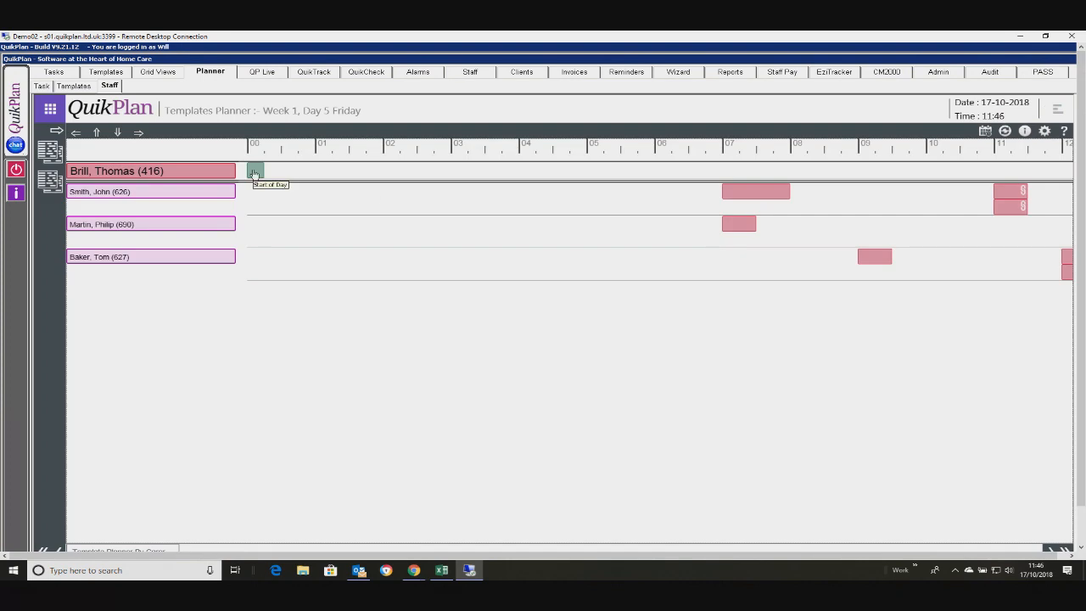
From the carer's start of day, assign the uncovered 07:00–08:00 visit and save it.
{"action": "left_click", "coordinate": [255, 172]}
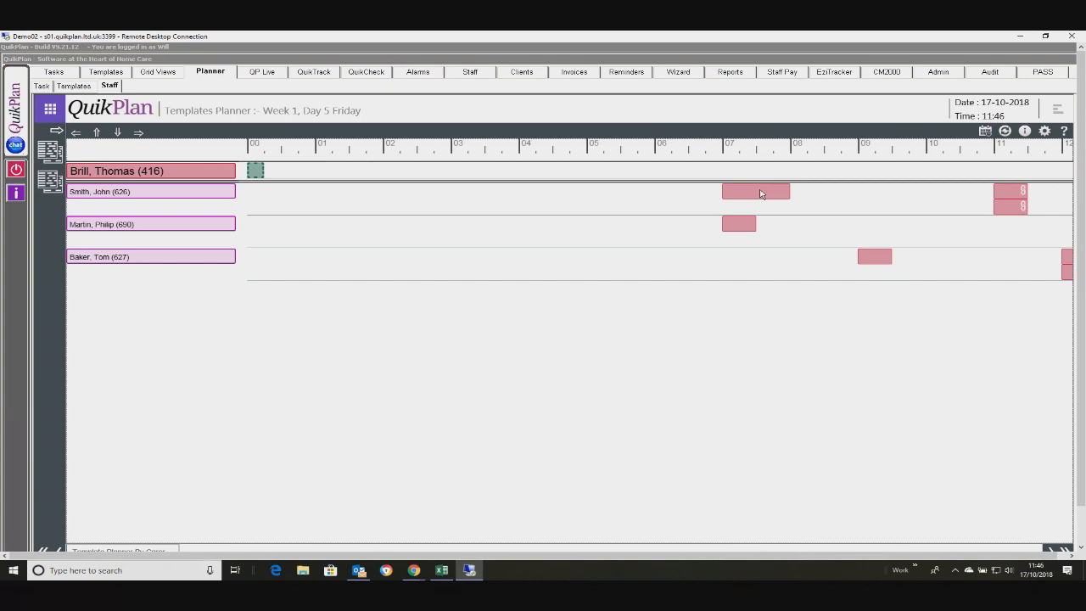
{"action": "left_click_drag", "start_coordinate": [761, 194], "coordinate": [761, 171]}
{"action": "left_click", "coordinate": [585, 356]}
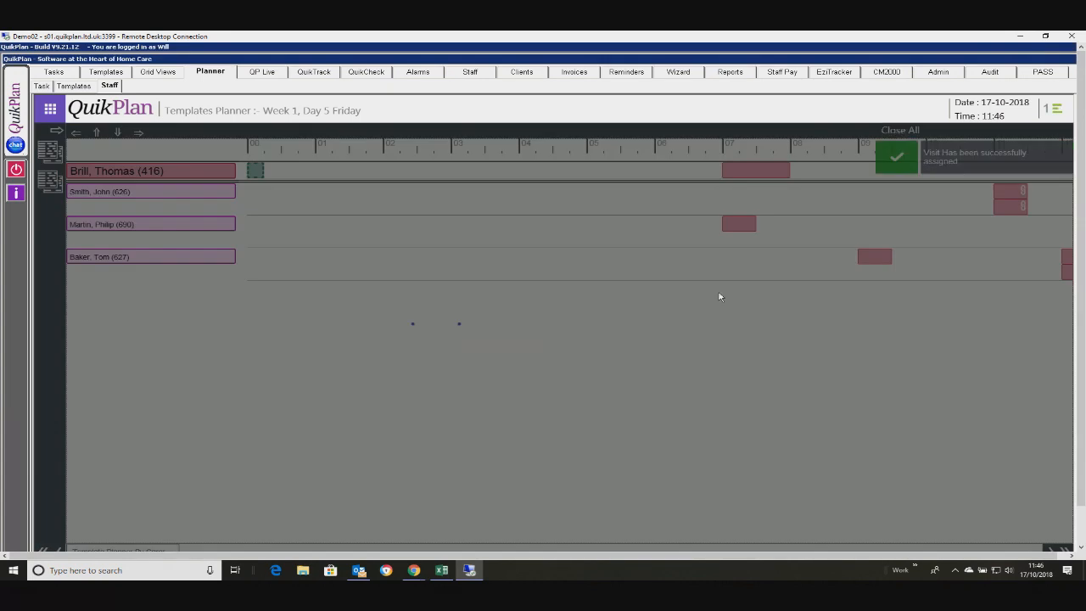
Based on the carer's 07:00 visit, assign the uncovered 09:00–09:30 visit and save it.
{"action": "scroll", "coordinate": [821, 258], "scroll_direction": "right", "scroll_amount": 4}
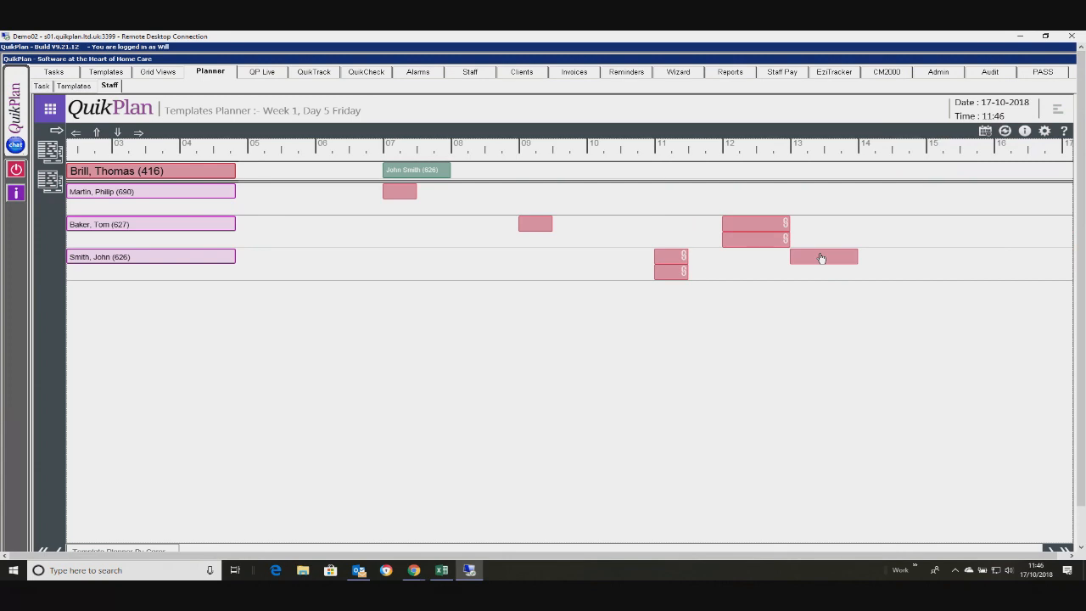
{"action": "left_click", "coordinate": [431, 173]}
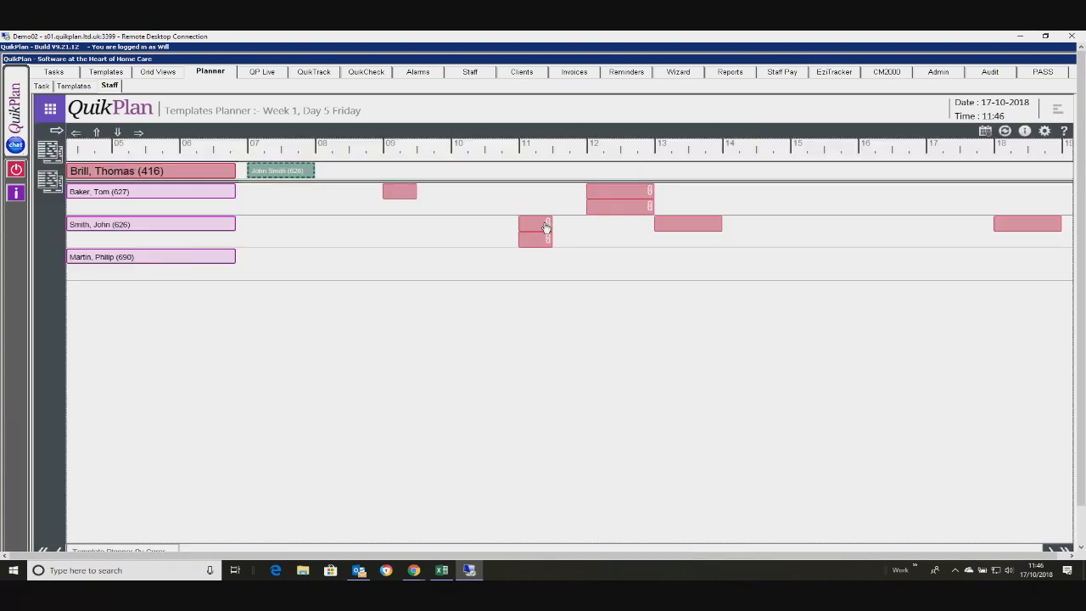
{"action": "left_click_drag", "start_coordinate": [392, 189], "coordinate": [391, 171]}
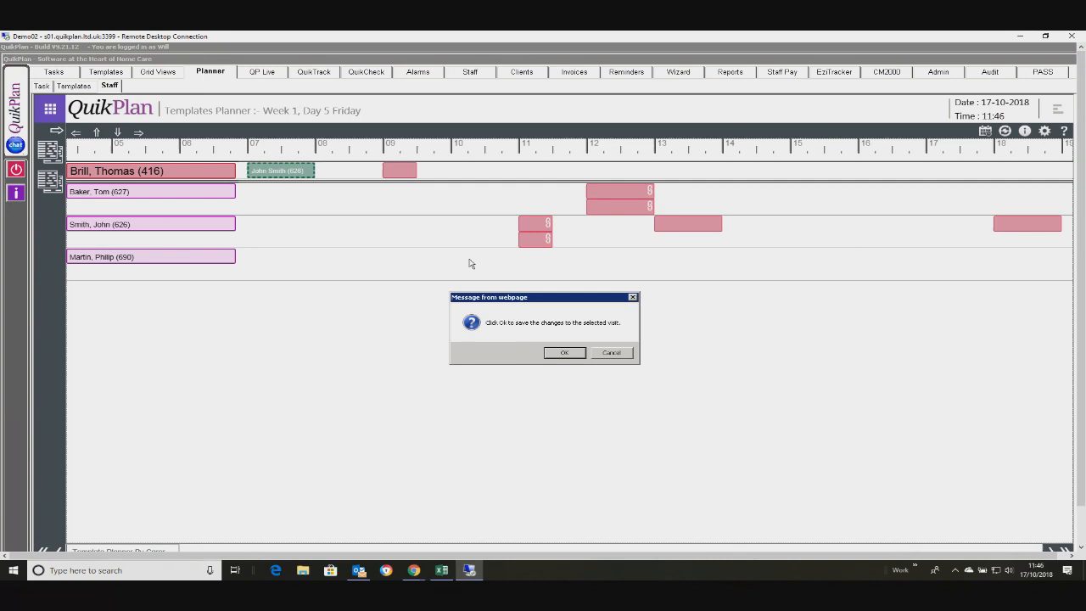
{"action": "left_click", "coordinate": [558, 353]}
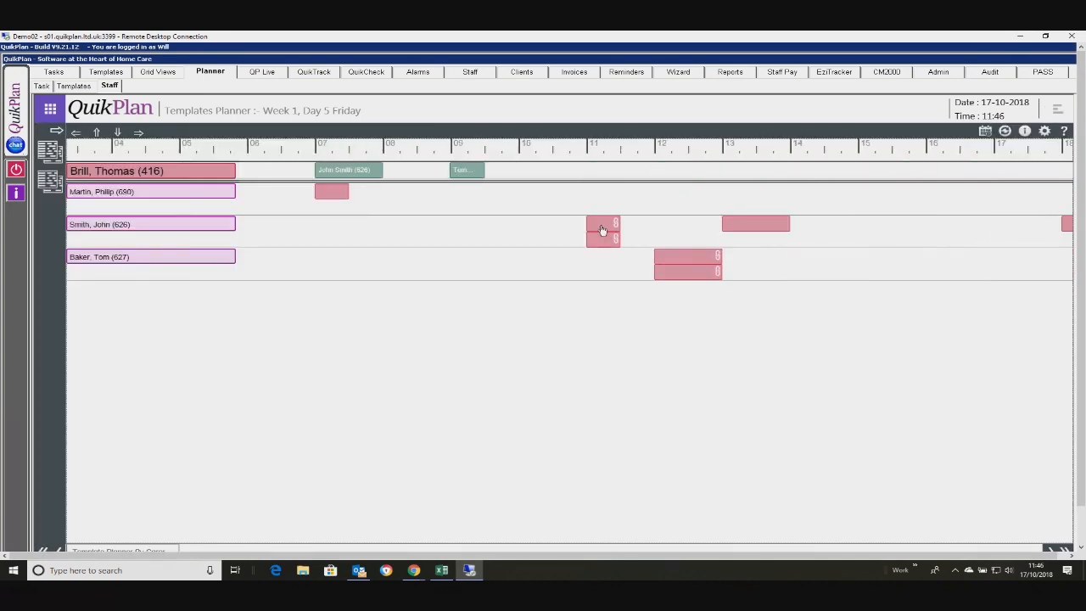
Based on the carer's 09:00 visit, assign the uncovered 13:00–14:00 visit and save it.
{"action": "left_click", "coordinate": [455, 173]}
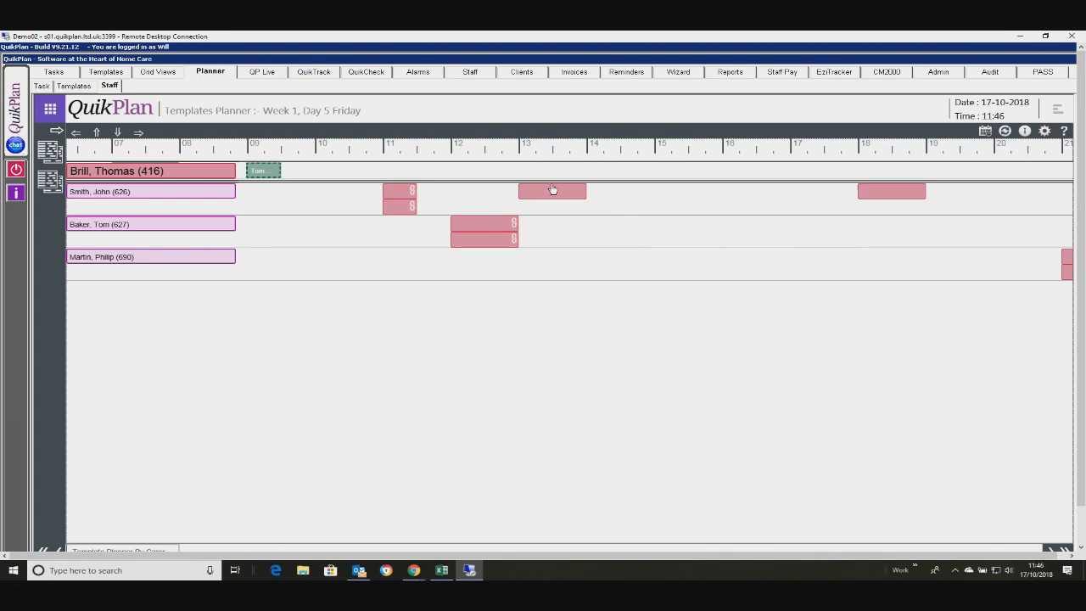
{"action": "left_click_drag", "start_coordinate": [552, 190], "coordinate": [552, 171]}
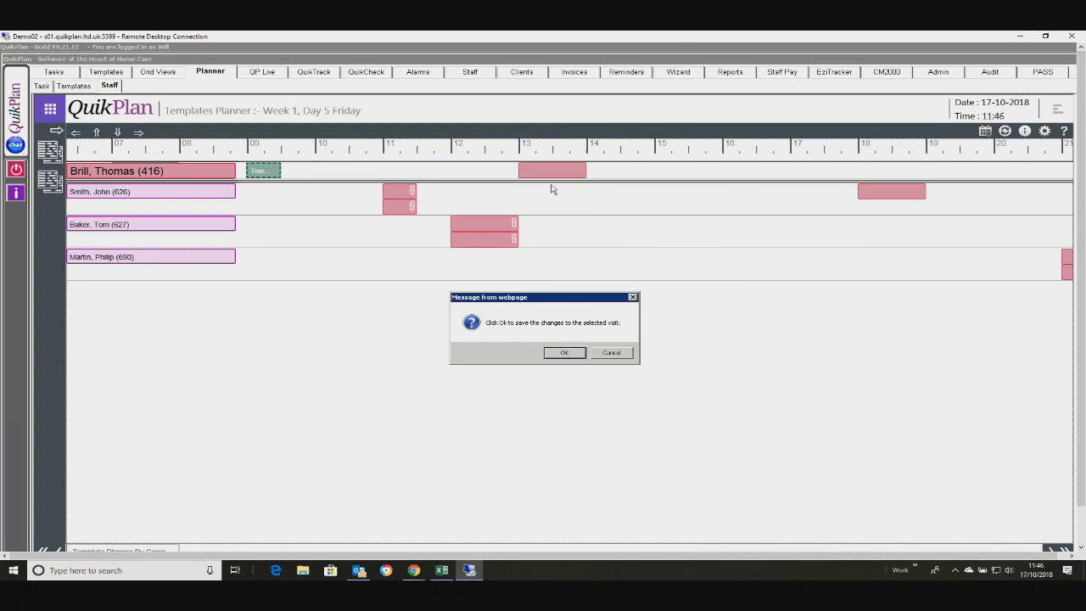
{"action": "left_click", "coordinate": [565, 352]}
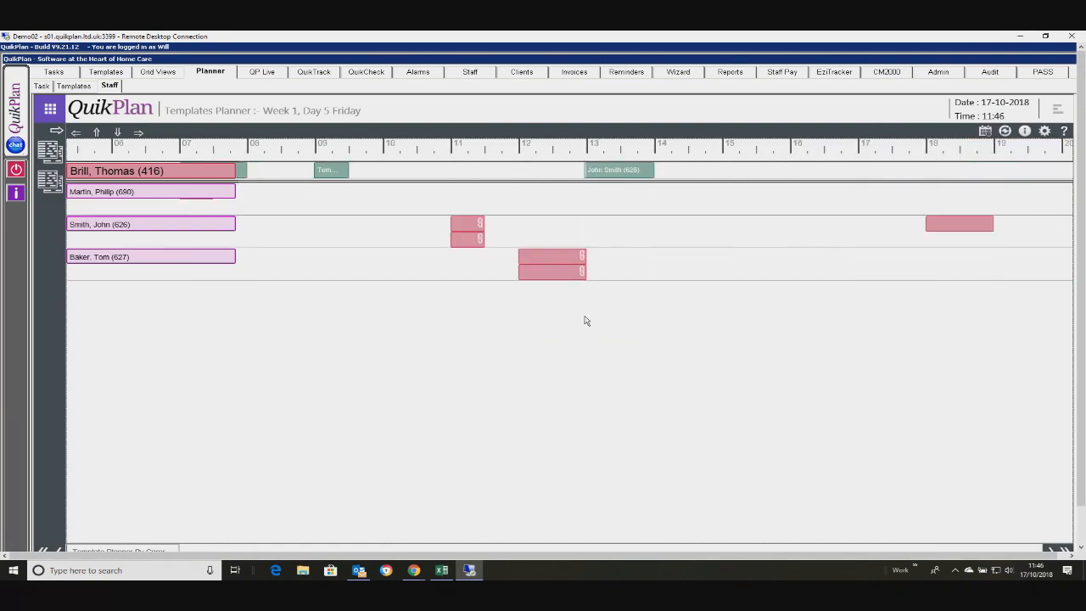
Review the details of the linked 11:00–11:30 visit and the nudge and unassign options for the carer's day.
{"action": "left_click", "coordinate": [405, 223]}
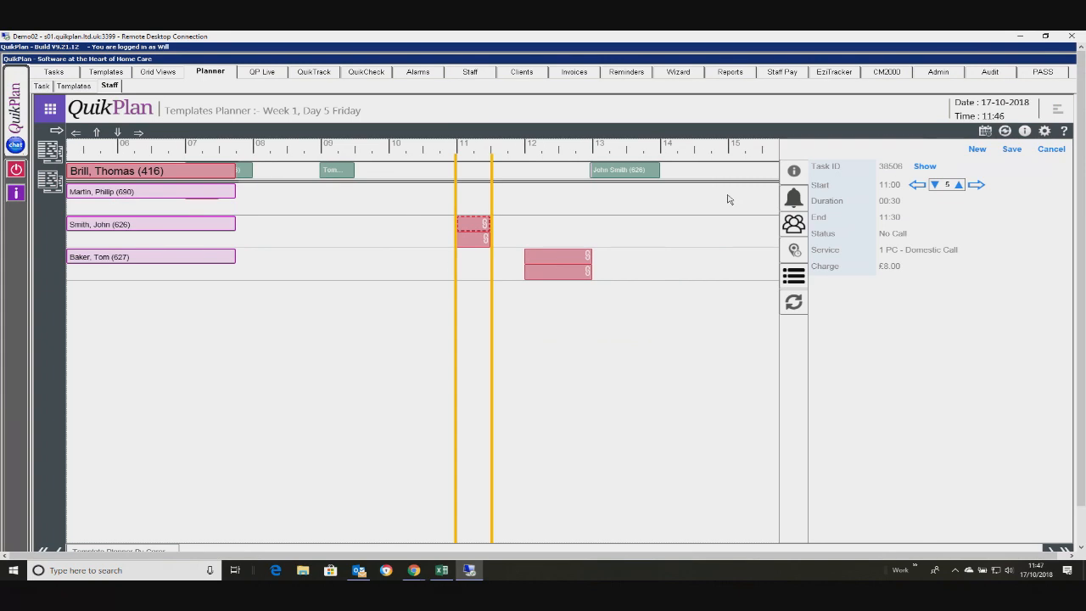
{"action": "left_click", "coordinate": [158, 170]}
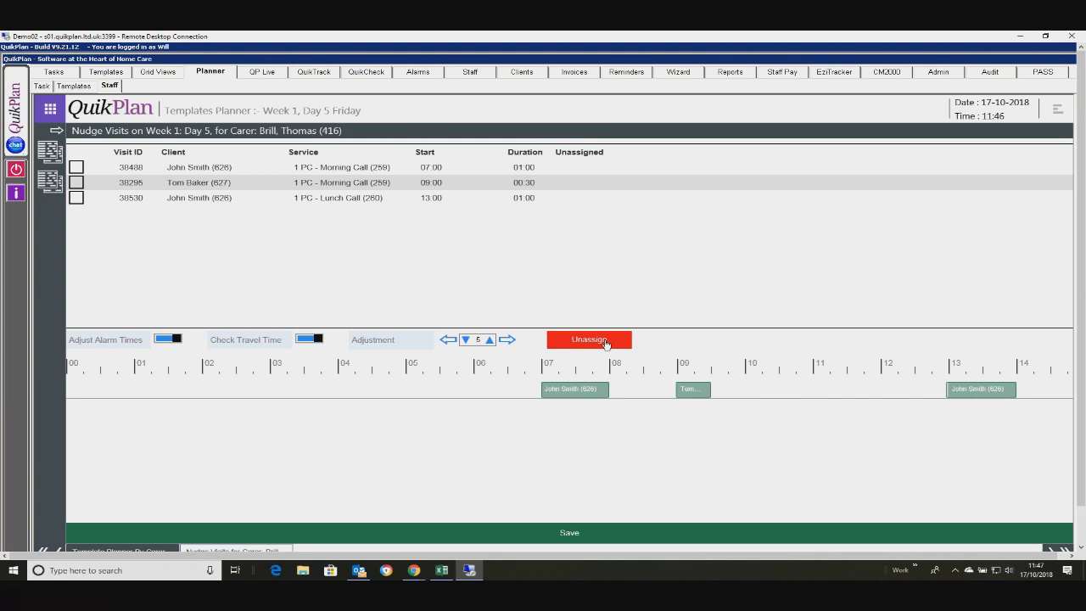
{"action": "left_click", "coordinate": [554, 533]}
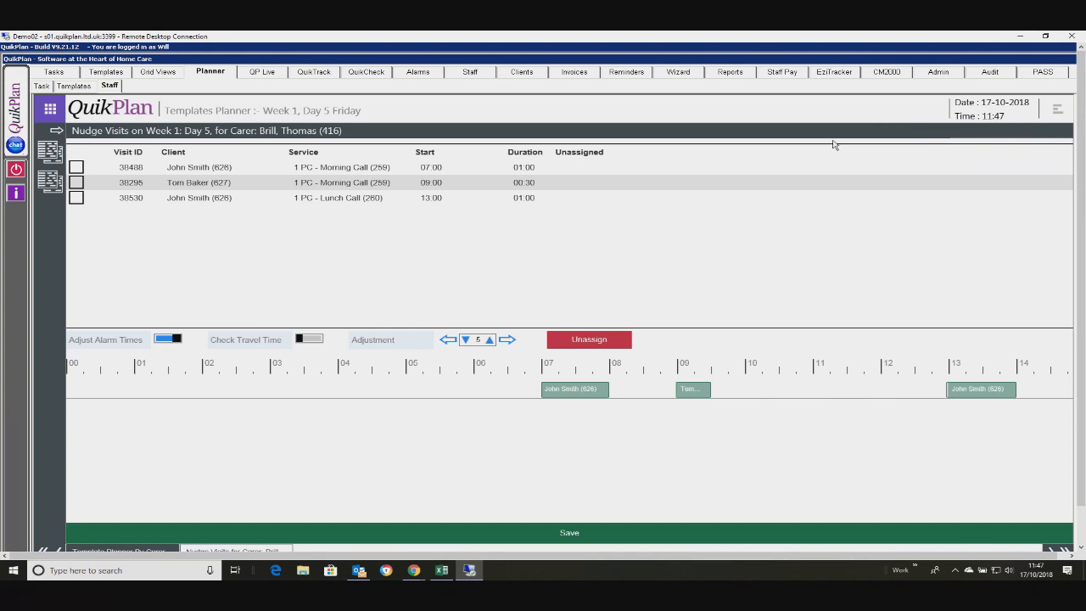
Reopen the template planner and load Week 1, Day 7 - Sunday with the carer listed directly below Uncovered Visit.
{"action": "left_click", "coordinate": [52, 162]}
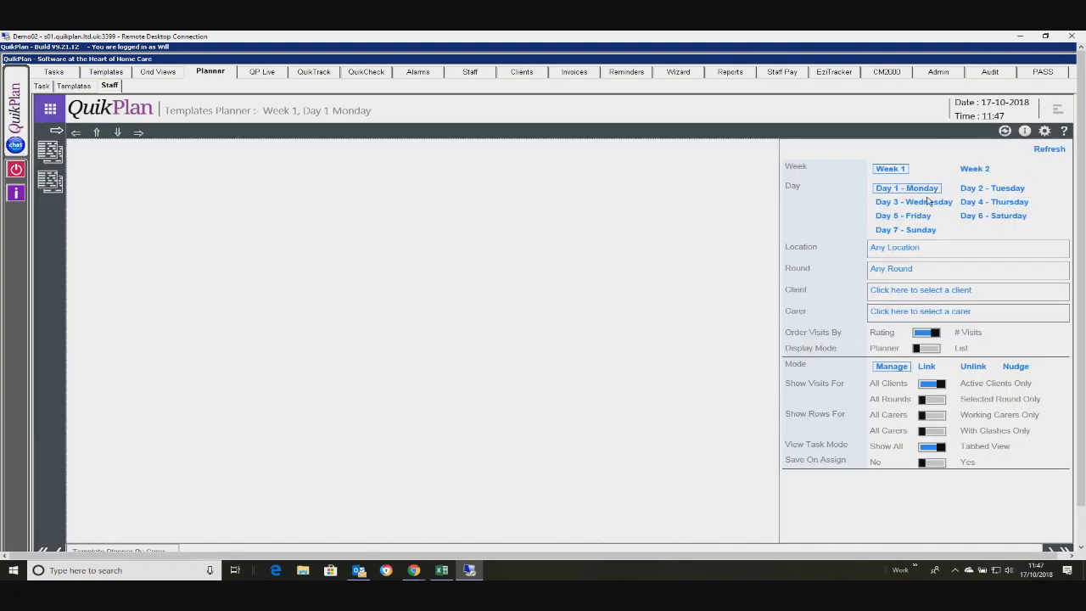
{"action": "left_click", "coordinate": [918, 230]}
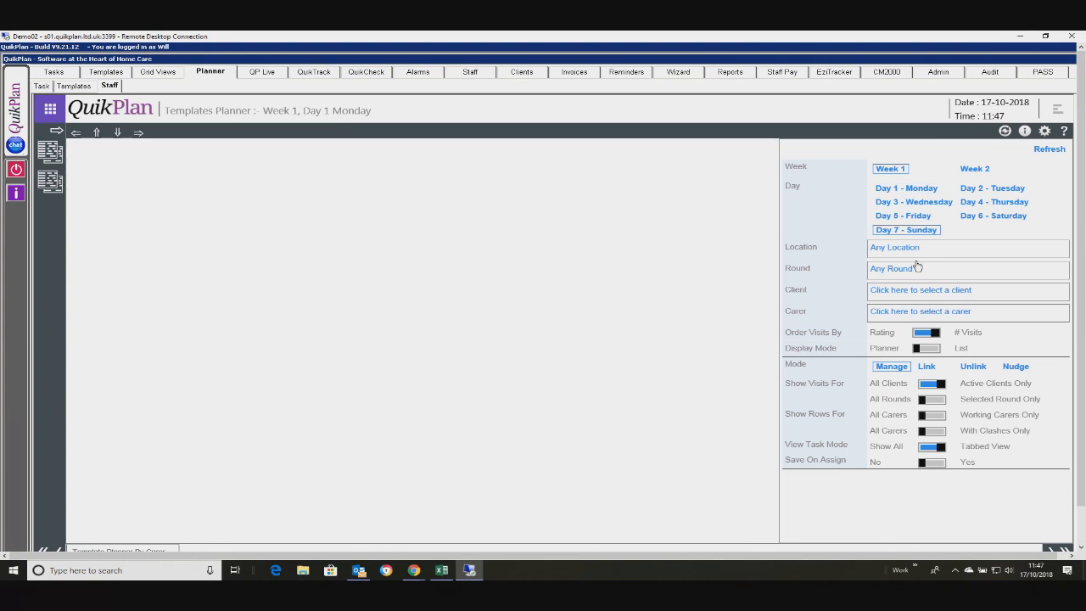
{"action": "left_click", "coordinate": [915, 317]}
{"action": "left_click", "coordinate": [899, 203]}
{"action": "left_click", "coordinate": [1047, 150]}
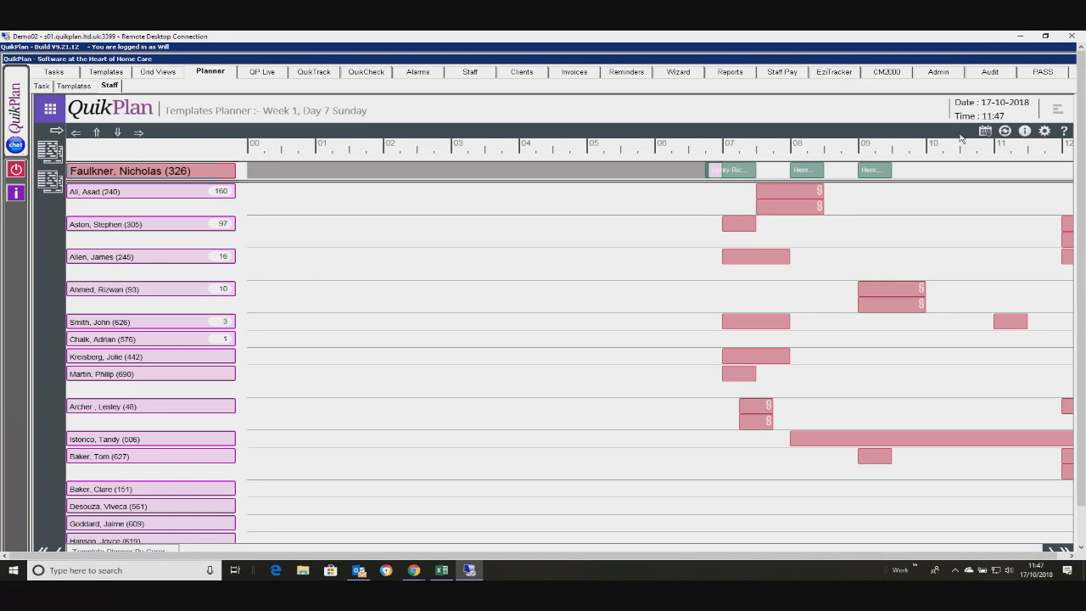
Inspect the linked 07:30–08:30 visit and check which uncovered visits fit between the carer's 07:00 and 08:00 visits.
{"action": "scroll", "coordinate": [932, 210], "scroll_direction": "right", "scroll_amount": 2}
{"action": "scroll", "coordinate": [930, 210], "scroll_direction": "right", "scroll_amount": 2}
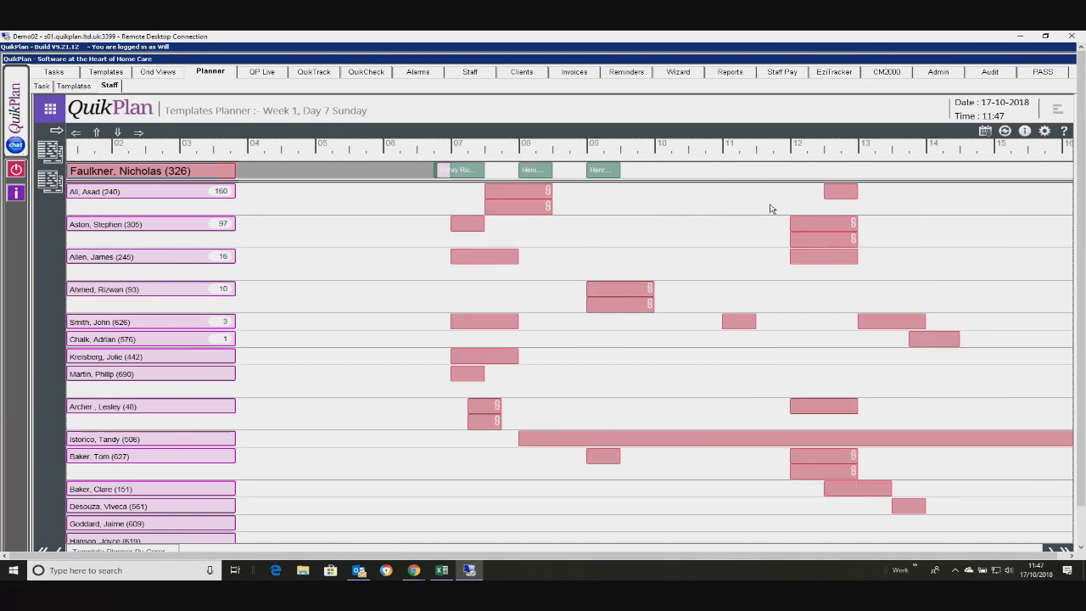
{"action": "left_click", "coordinate": [521, 192]}
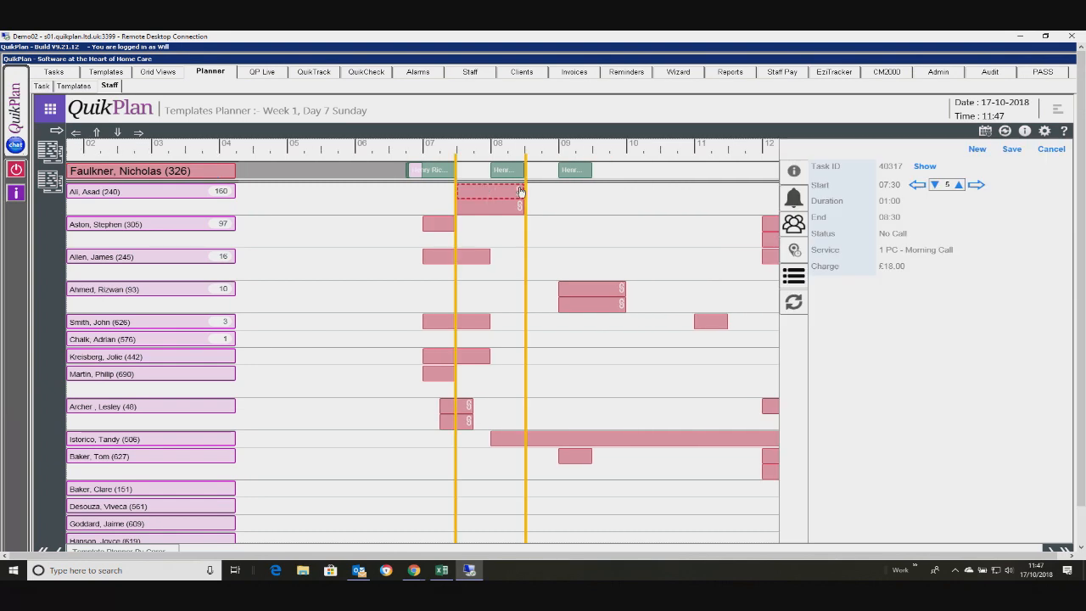
{"action": "left_click", "coordinate": [434, 175]}
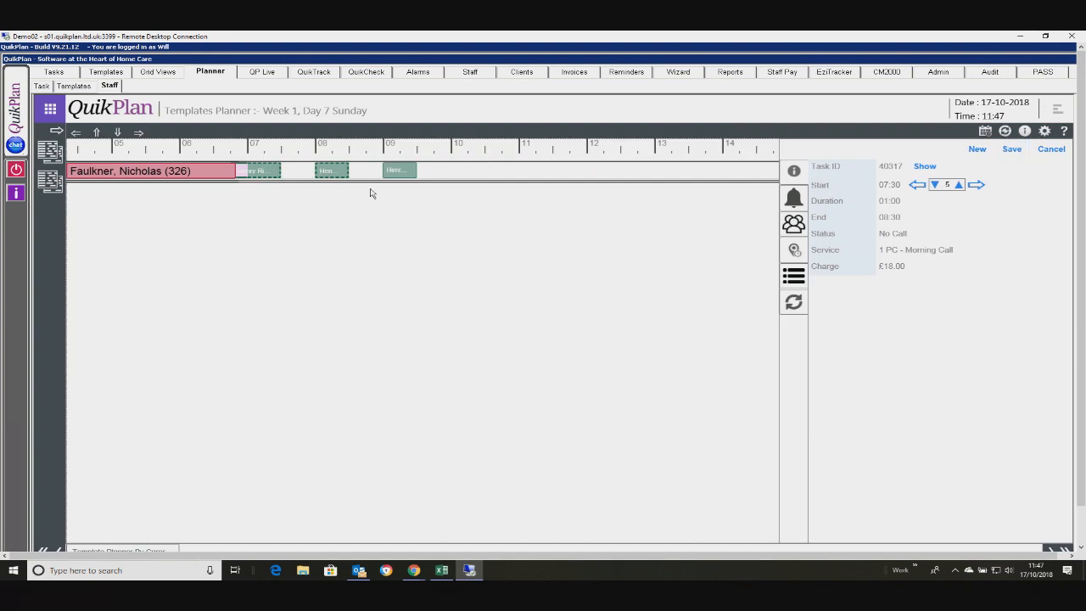
{"action": "left_click", "coordinate": [1049, 148]}
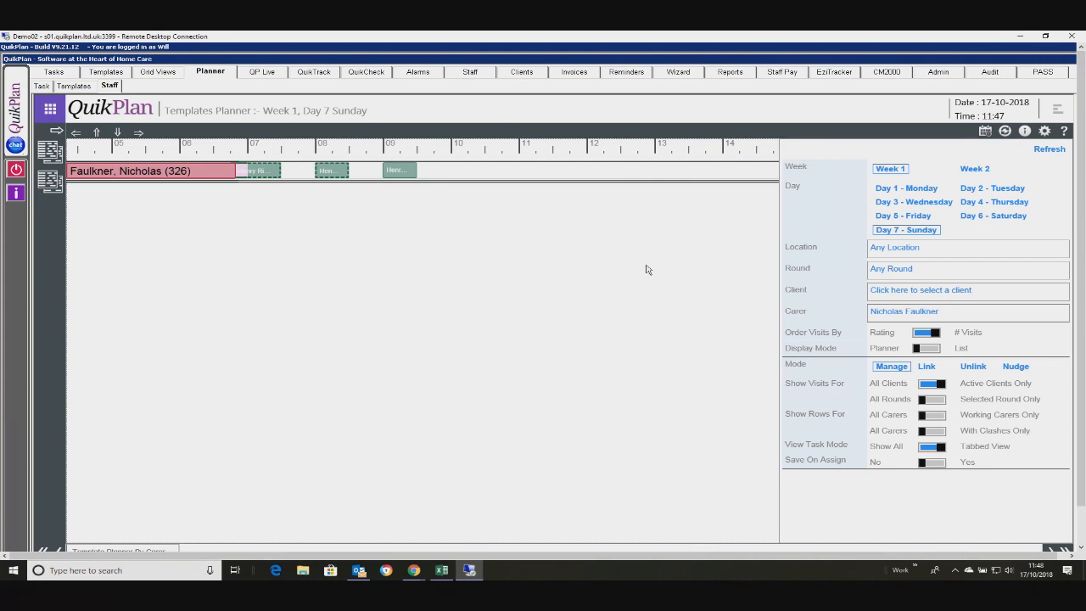
Load Week 1, Day 2 - Tuesday and check which uncovered visits fit between the carer's 08:00 and 09:00 visits.
{"action": "left_click", "coordinate": [989, 188]}
{"action": "left_click", "coordinate": [1066, 152]}
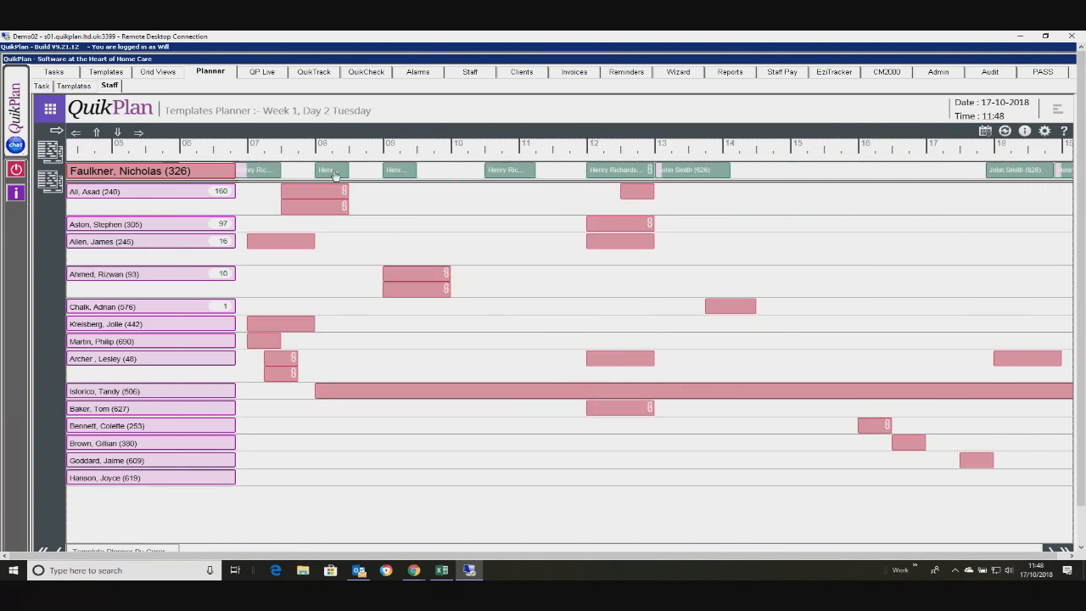
{"action": "double_click", "coordinate": [334, 173]}
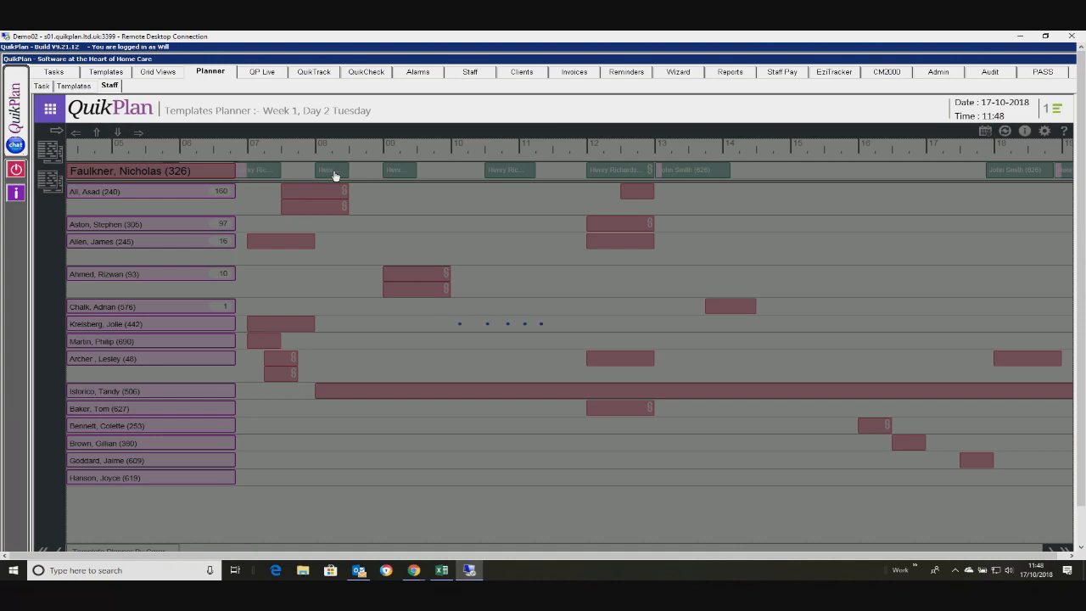
{"action": "scroll", "coordinate": [553, 205], "scroll_direction": "right", "scroll_amount": 2}
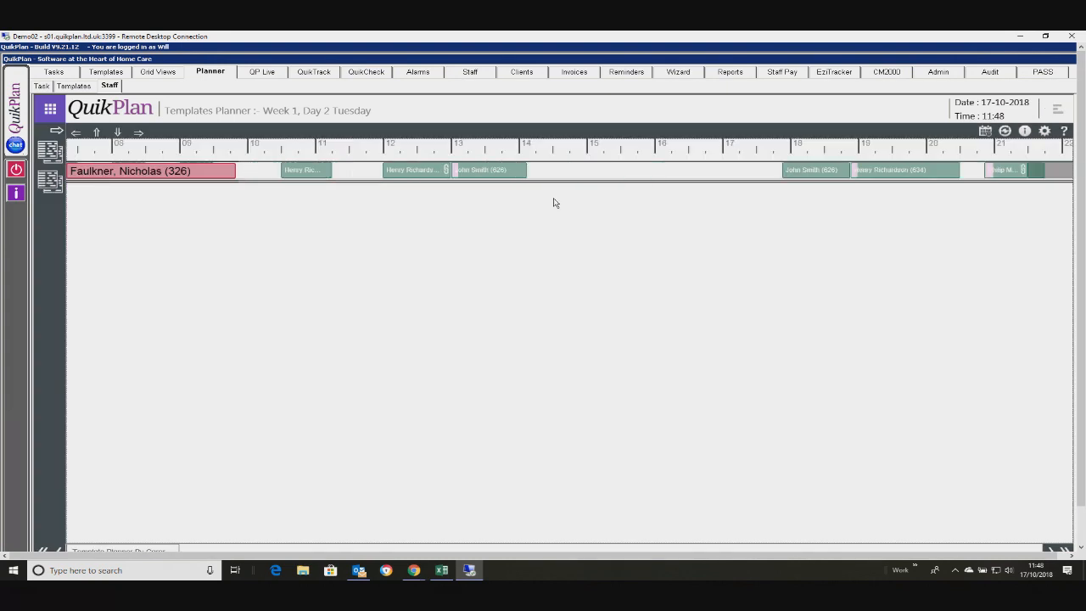
{"action": "scroll", "coordinate": [554, 207], "scroll_direction": "left", "scroll_amount": 3}
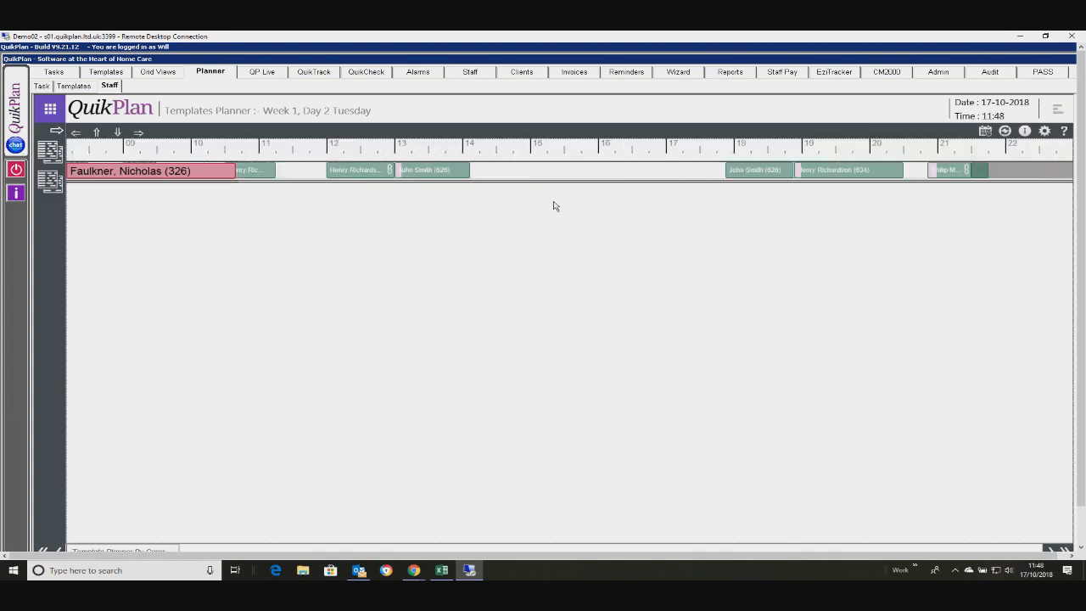
{"action": "scroll", "coordinate": [554, 206], "scroll_direction": "left", "scroll_amount": 1}
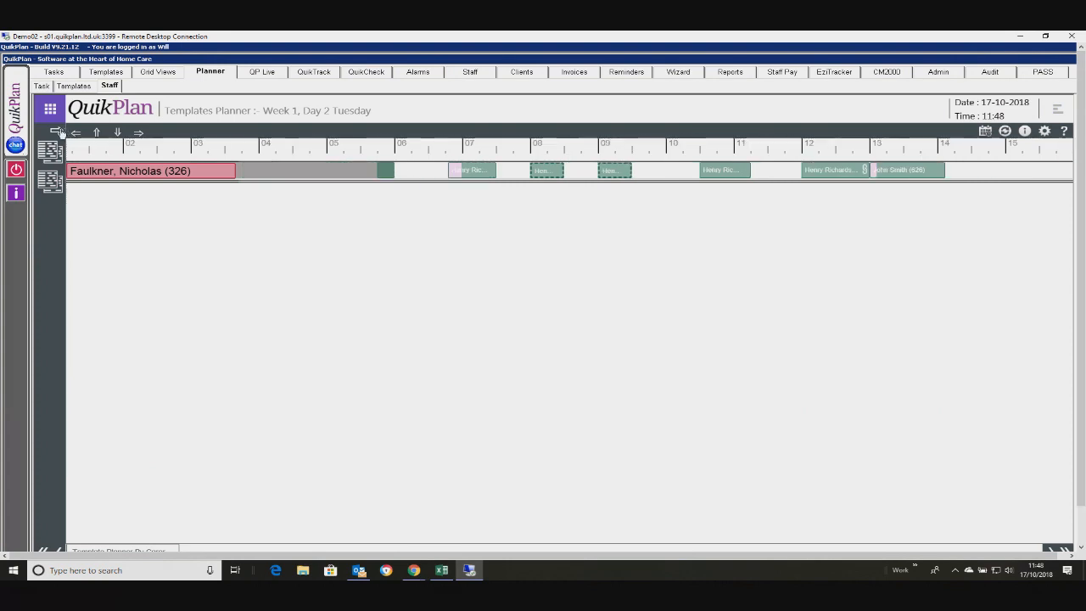
Reopen the template planner and load Week 1, Day 1 - Monday with the second of the two identically named carers.
{"action": "left_click", "coordinate": [60, 132]}
{"action": "left_click", "coordinate": [95, 147]}
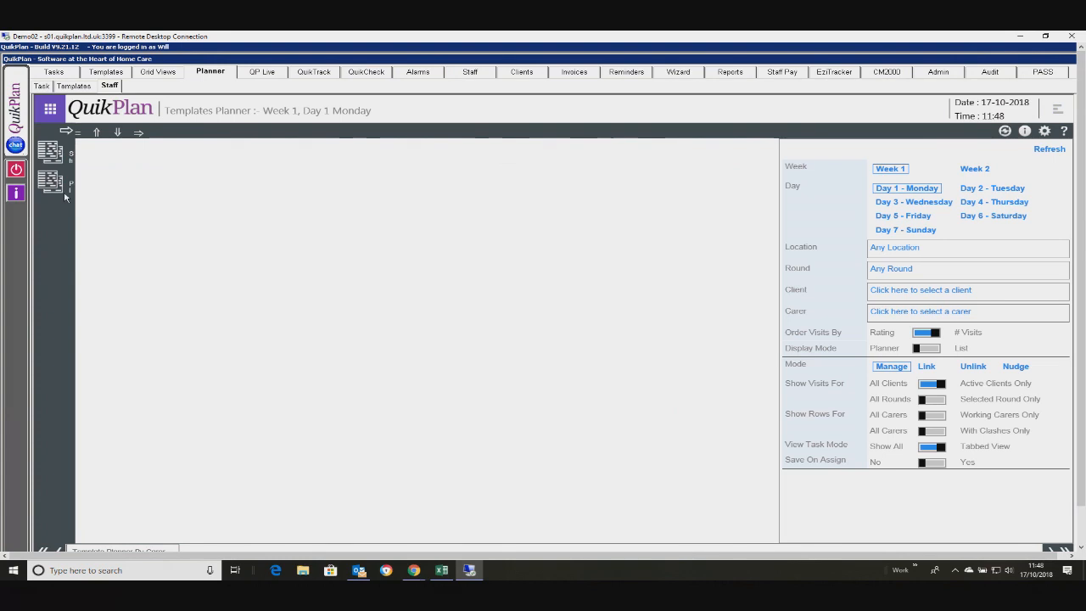
{"action": "left_click", "coordinate": [952, 312]}
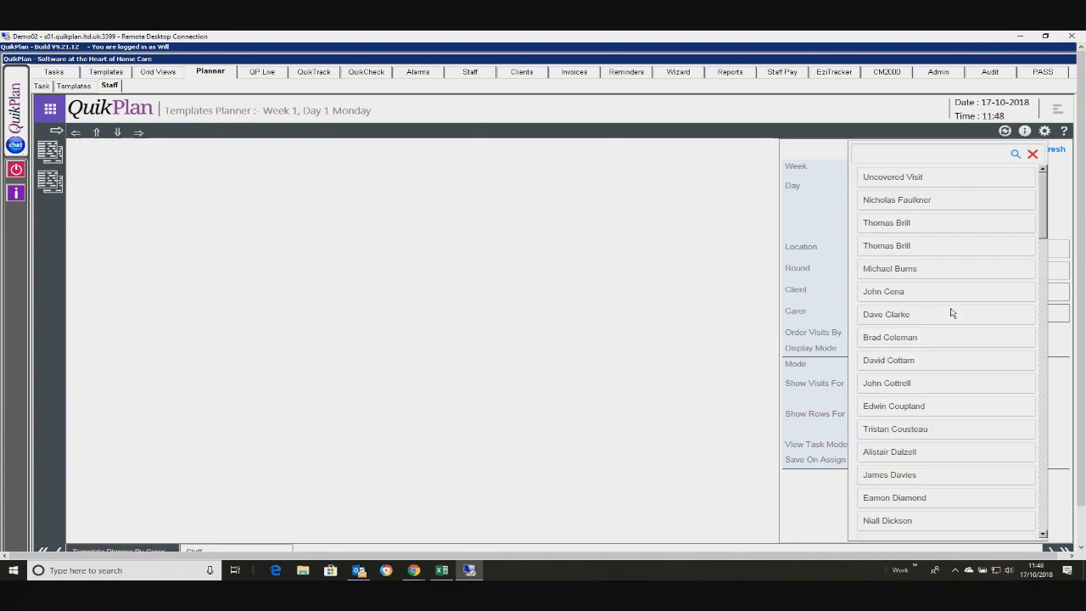
{"action": "left_click", "coordinate": [900, 249]}
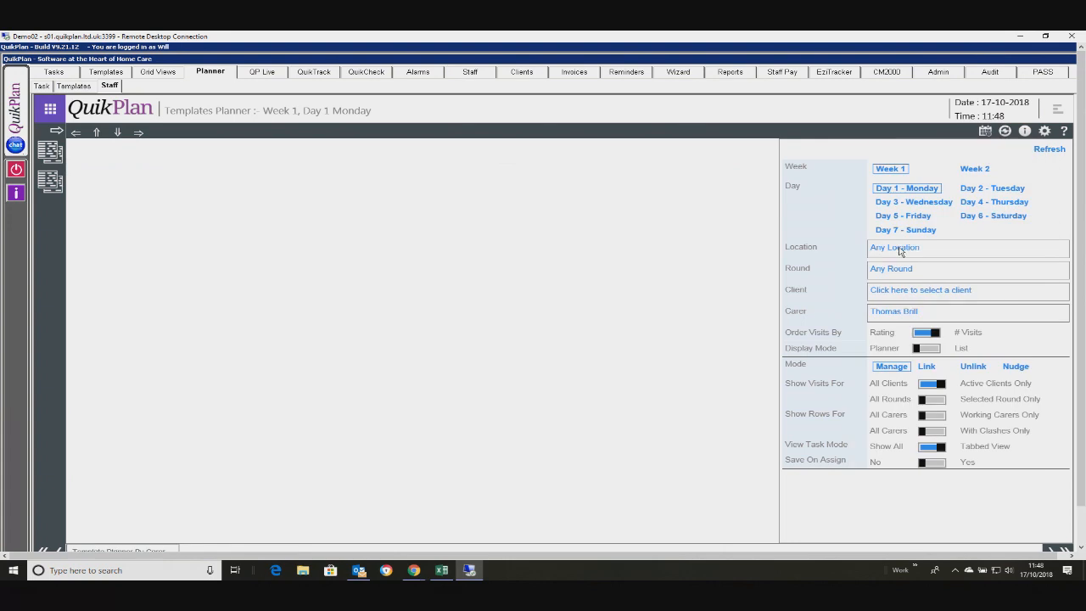
{"action": "left_click", "coordinate": [1050, 149]}
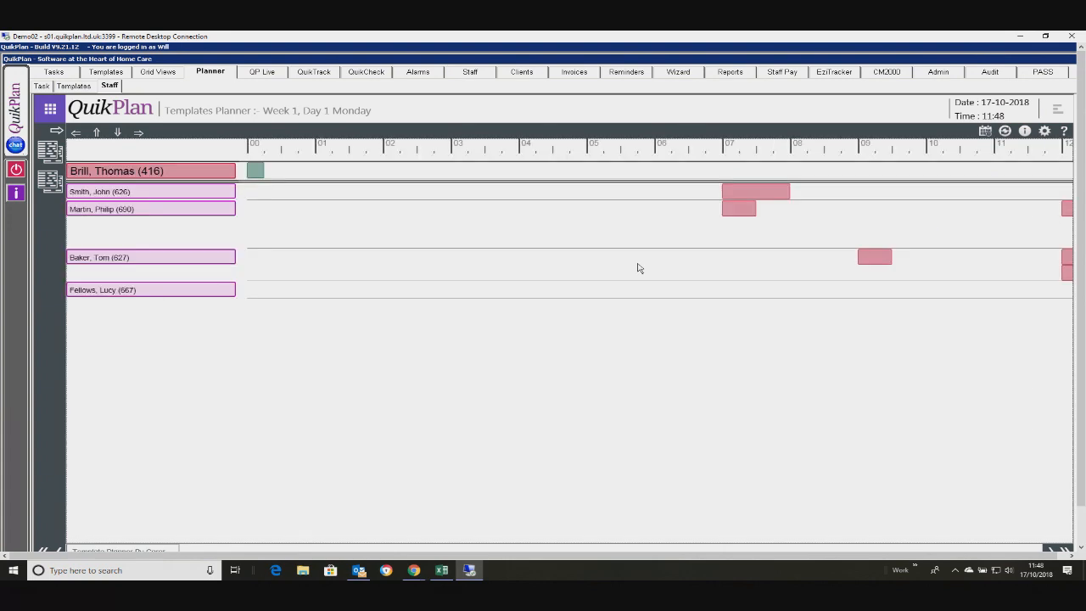
Starting from the carer's start of day, assign the uncovered 07:00–08:00 and 09:00–09:30 visits in sequence, saving each one.
{"action": "left_click", "coordinate": [259, 173]}
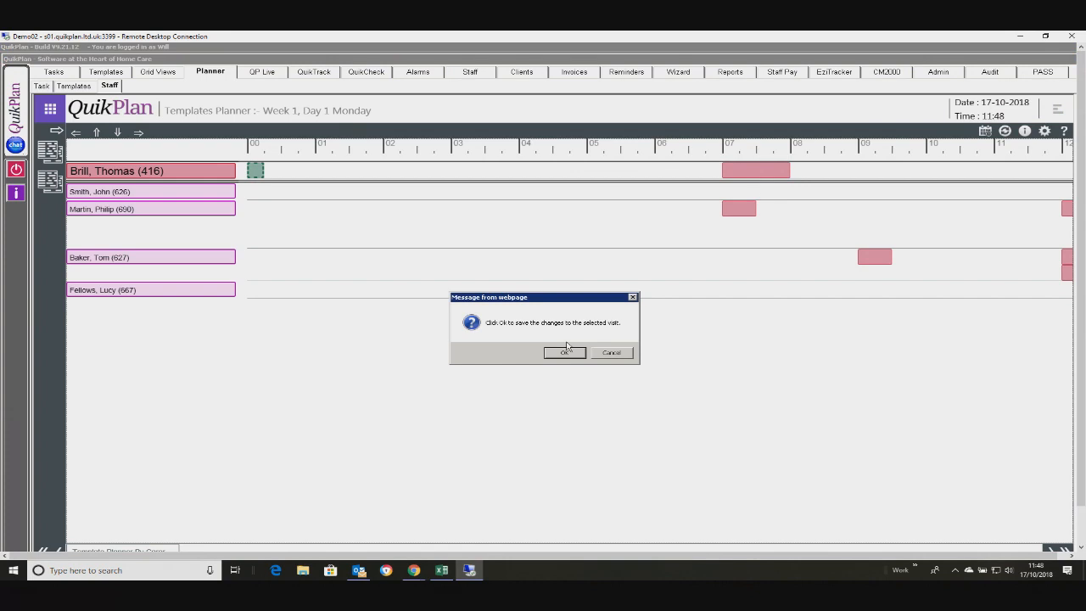
{"action": "left_click", "coordinate": [567, 352]}
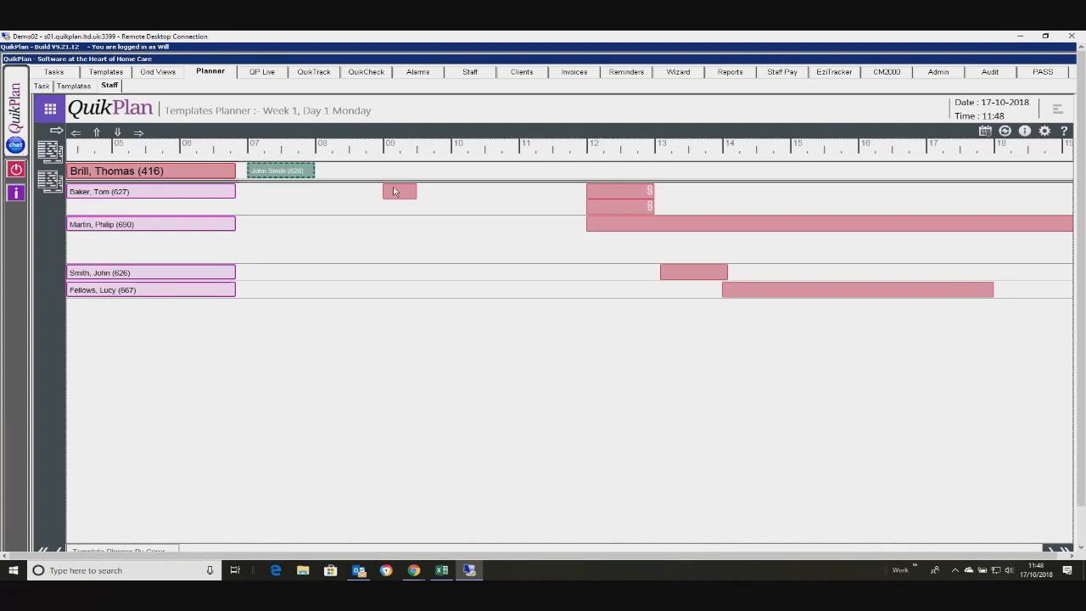
{"action": "double_click", "coordinate": [395, 192]}
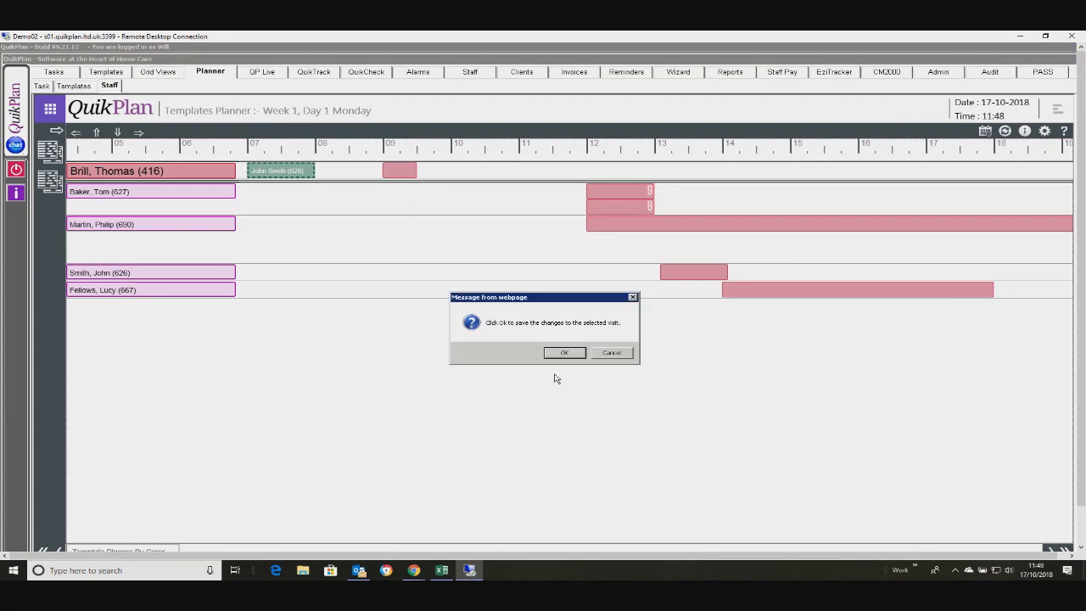
{"action": "left_click", "coordinate": [560, 354]}
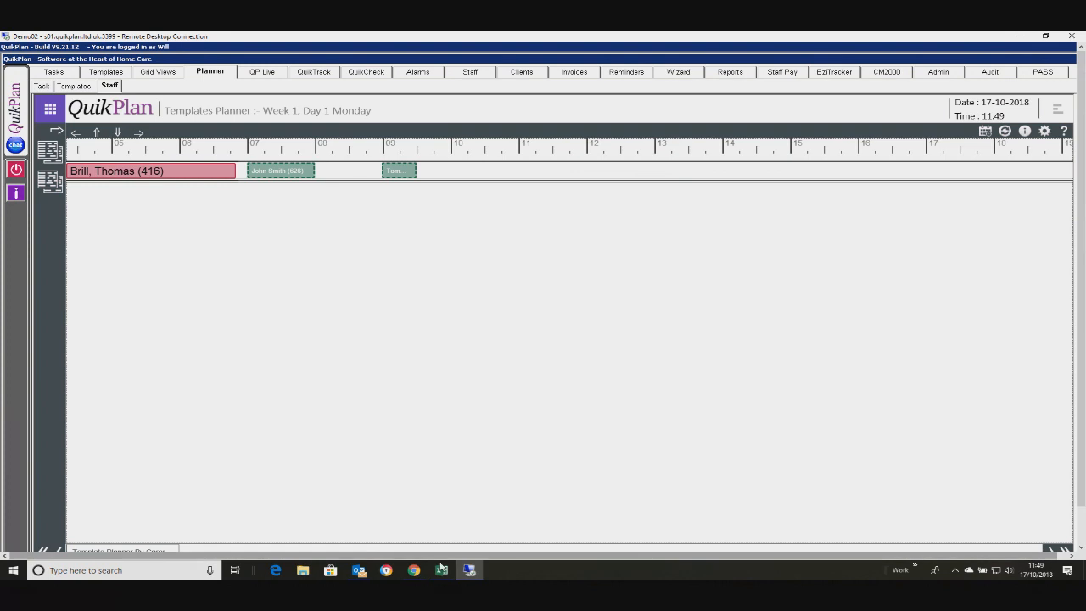
Switch to the Zoho Meeting presenter page in Chrome.
{"action": "left_click", "coordinate": [414, 571]}
{"action": "left_click", "coordinate": [390, 540]}
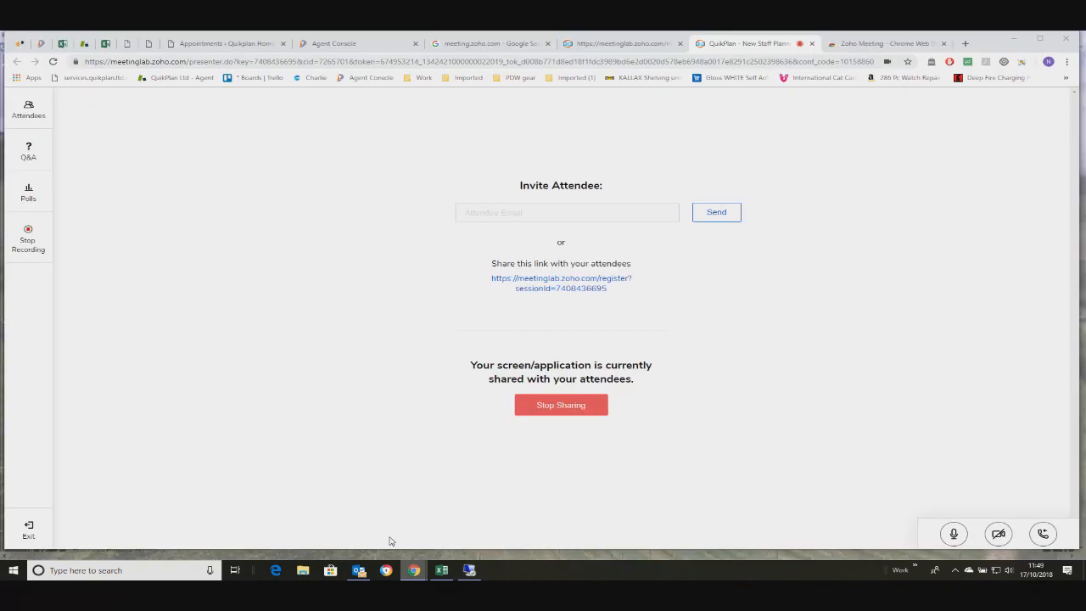